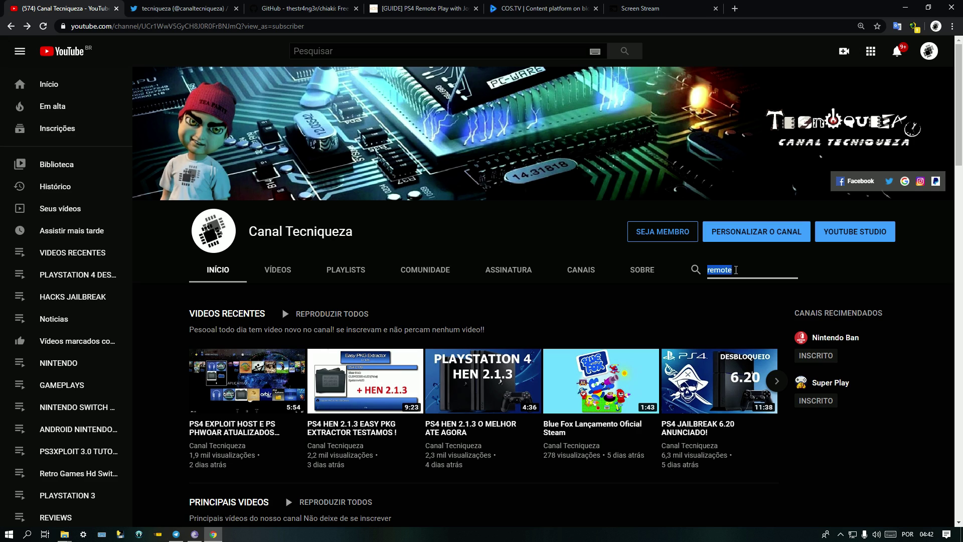
- Search the channel's videos for "remote" and open the one about PS4 Remote Play on PC and PS Vita 5.05 without PSN
left_click(736, 270)
key("Return")
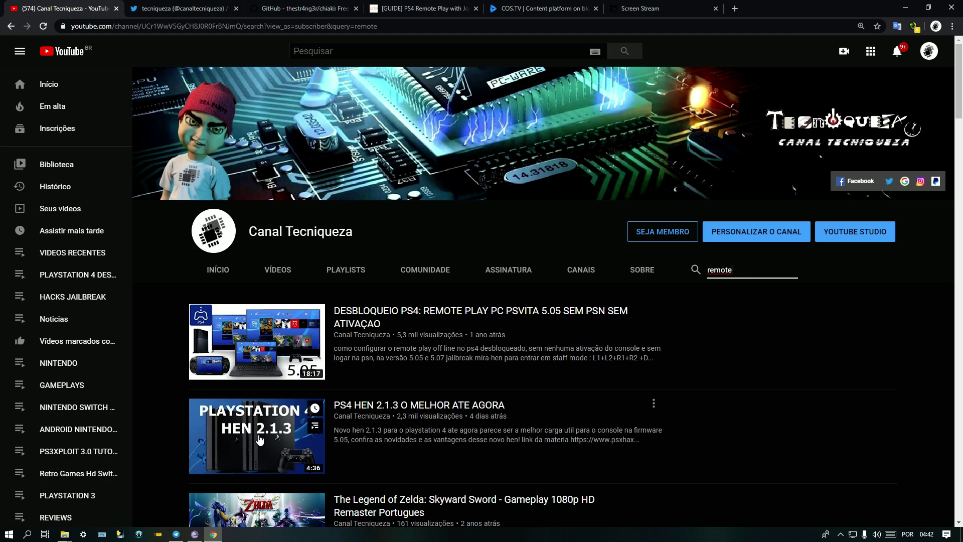
left_click(291, 362)
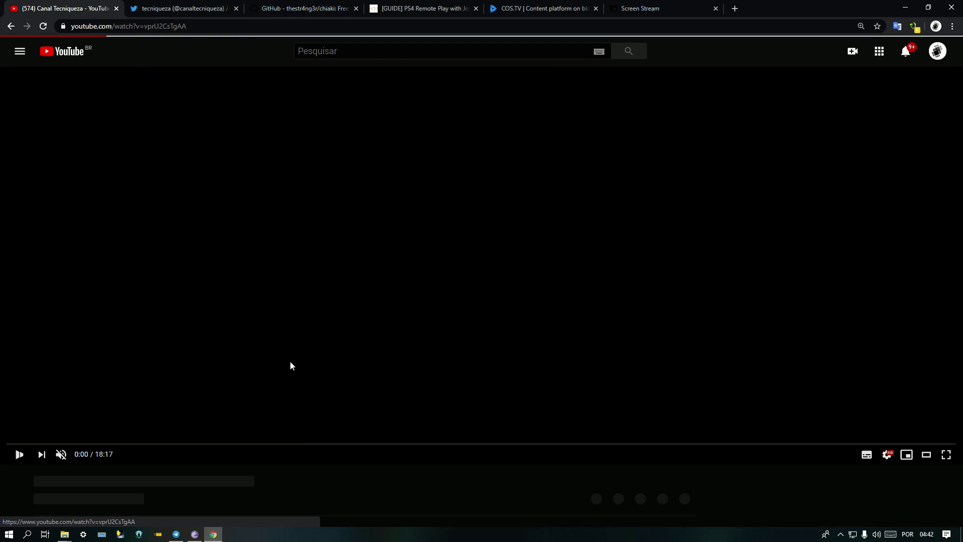
- Expand the video's description, read the staff mode and backup notes, and open its MediaFire download link
scroll(291, 351, "down", 4)
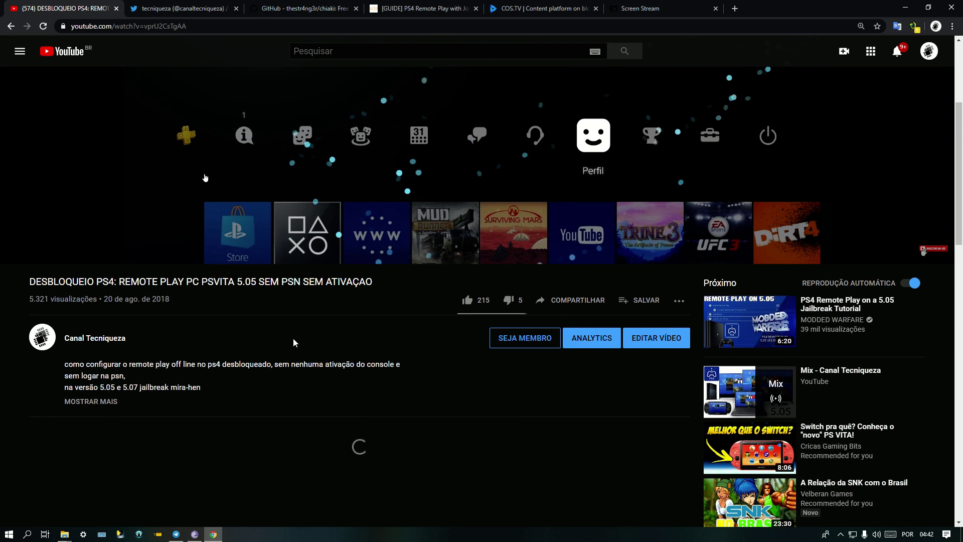
scroll(293, 342, "down", 1)
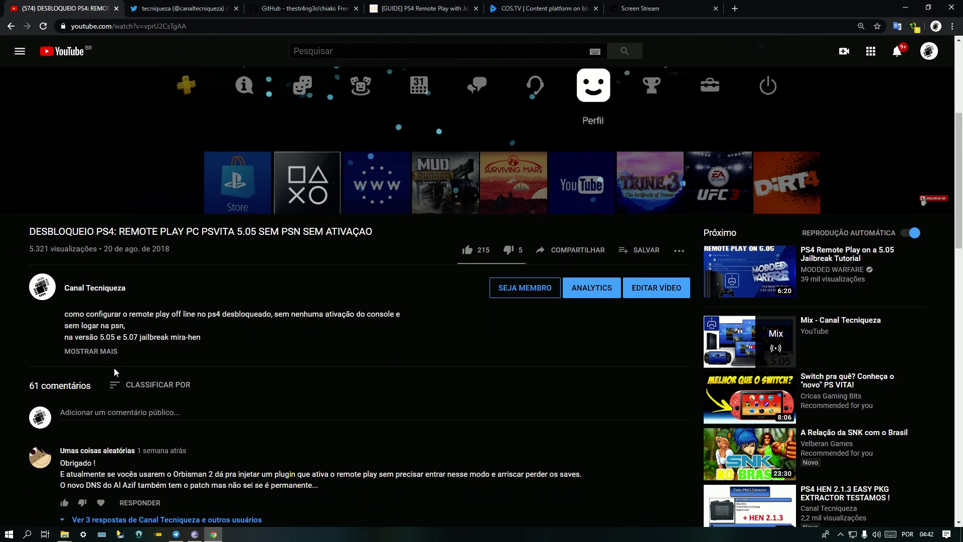
left_click(116, 352)
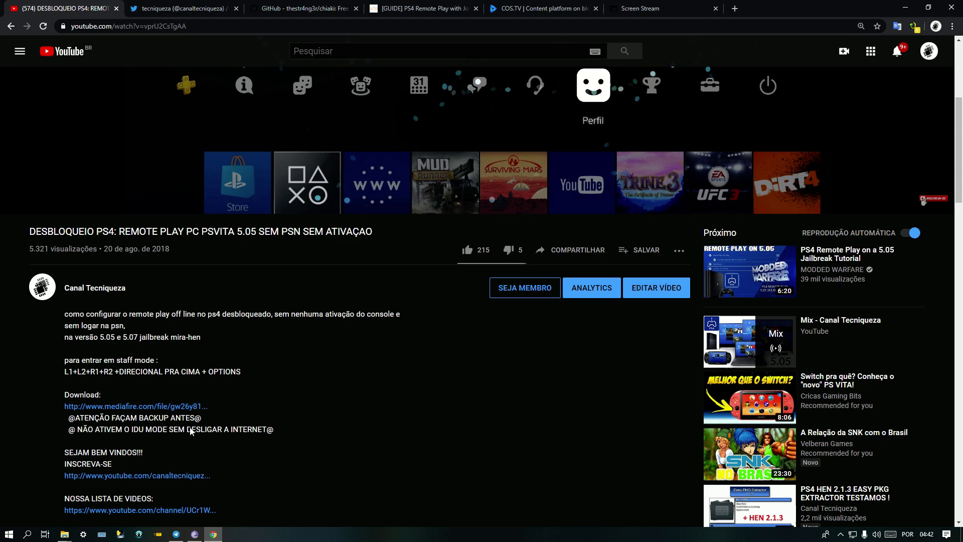
scroll(243, 366, "down", 1)
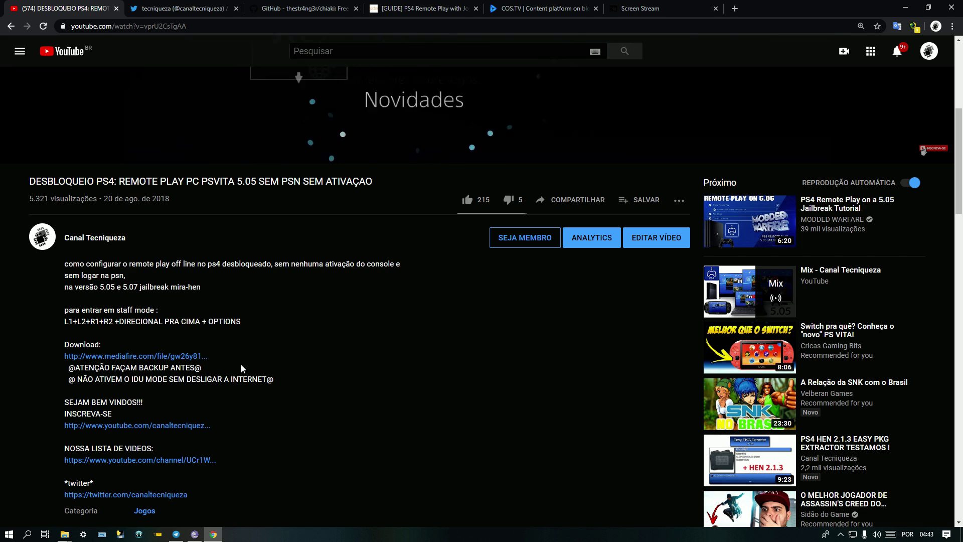
scroll(242, 368, "up", 2)
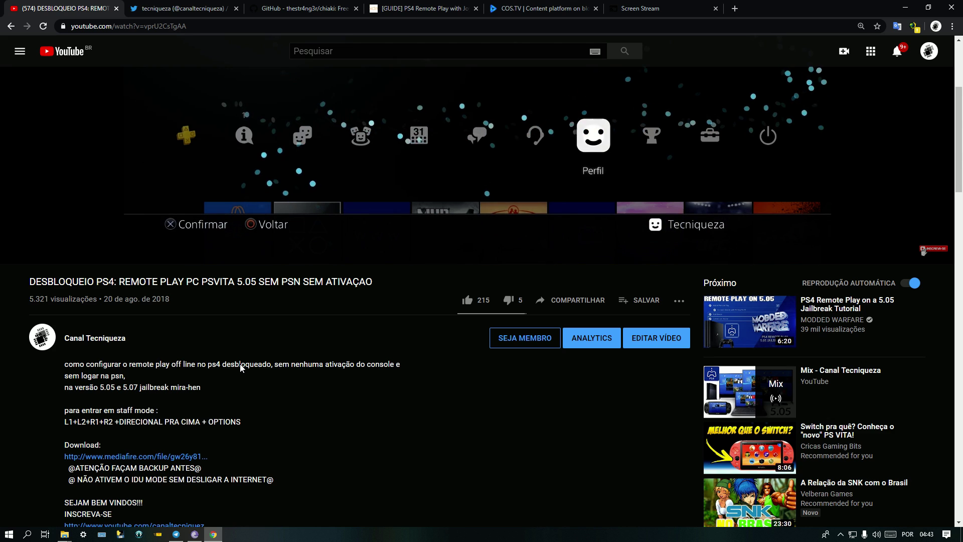
scroll(242, 368, "up", 1)
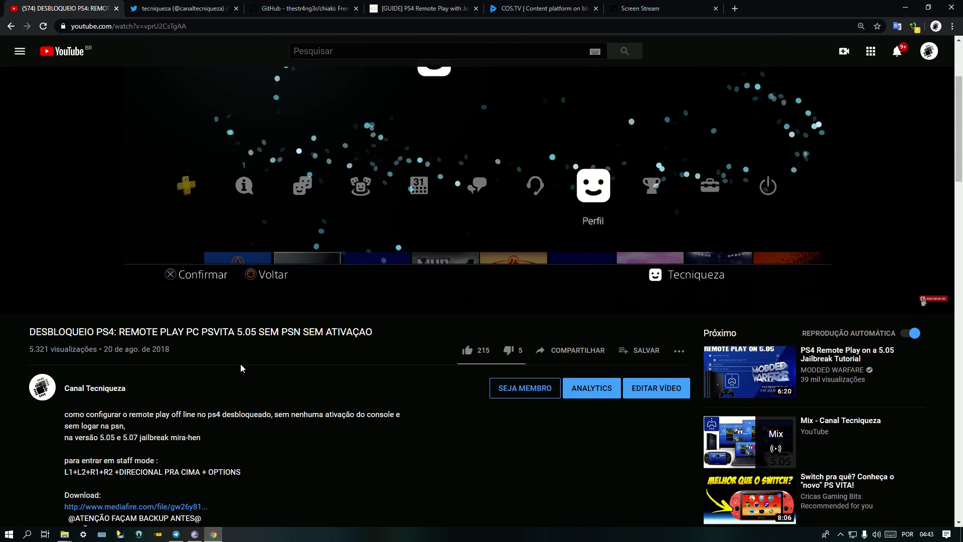
scroll(241, 368, "down", 2)
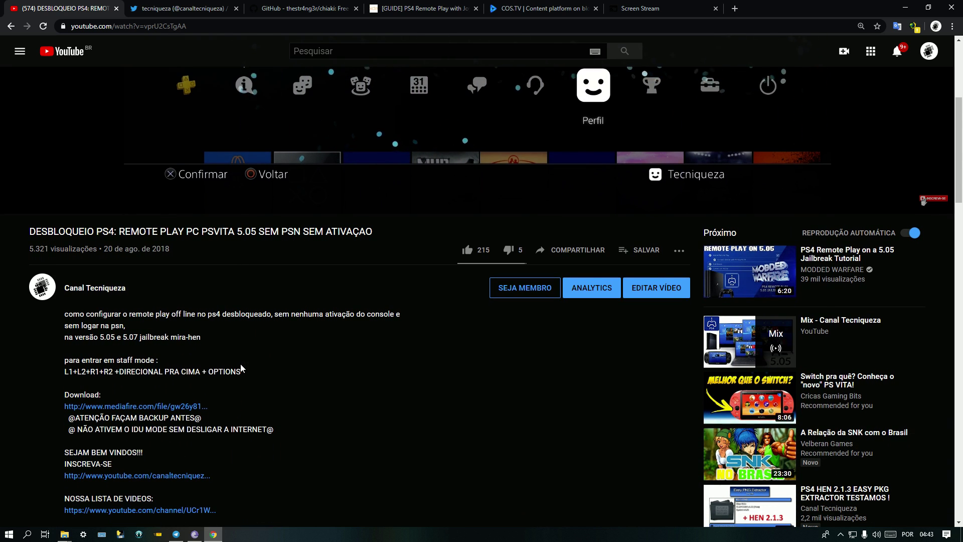
scroll(241, 368, "down", 1)
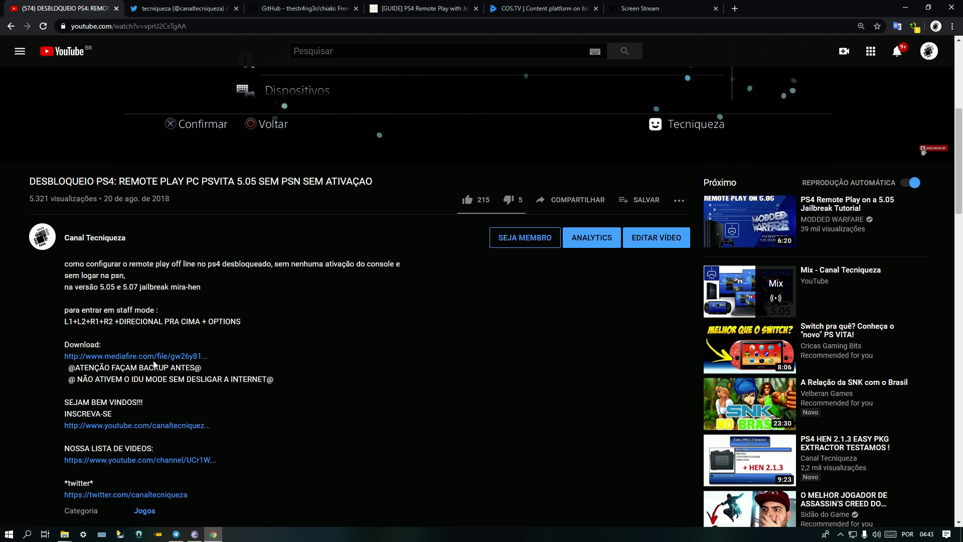
left_click(153, 357)
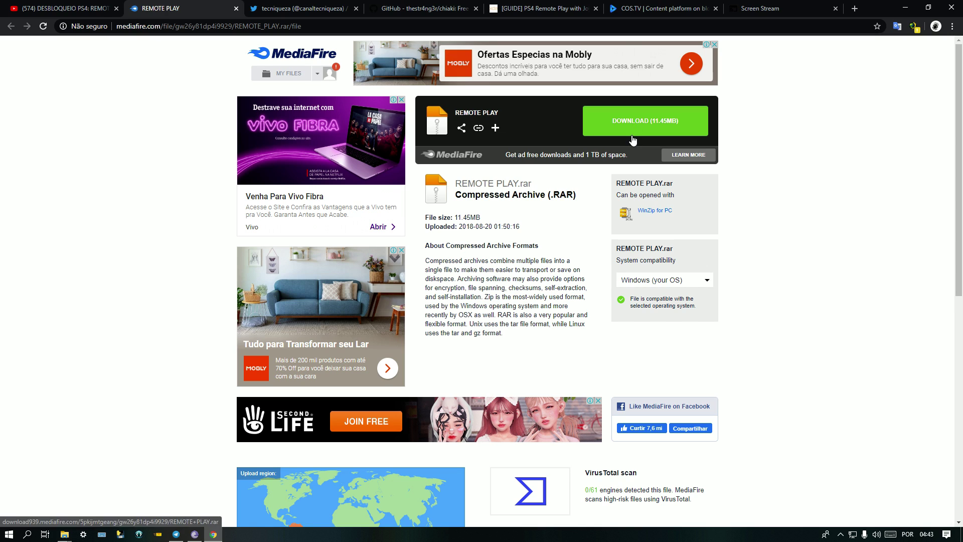
- Switch to the REMOTE PLAY folder in File Explorer, open its OFFLINE subfolder and select all the files in it
left_click(62, 538)
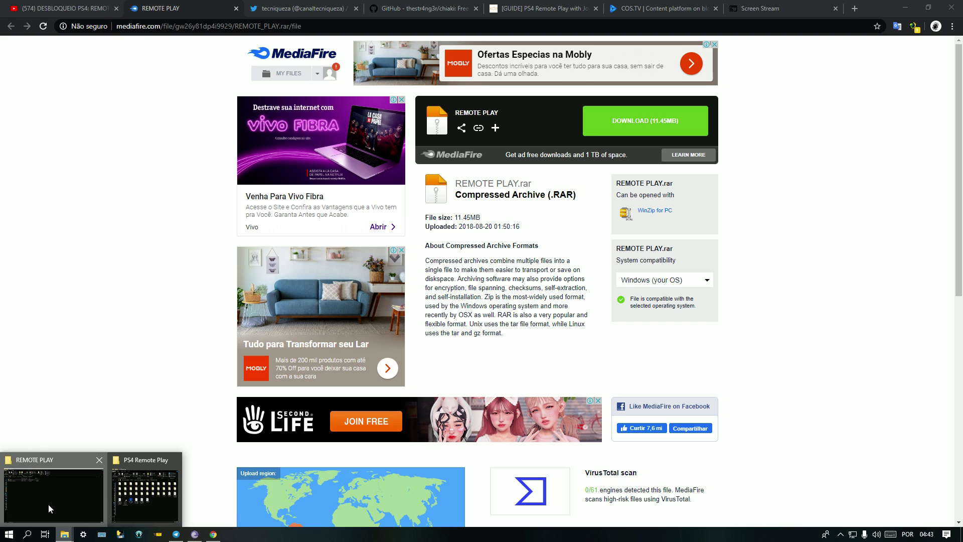
left_click(49, 504)
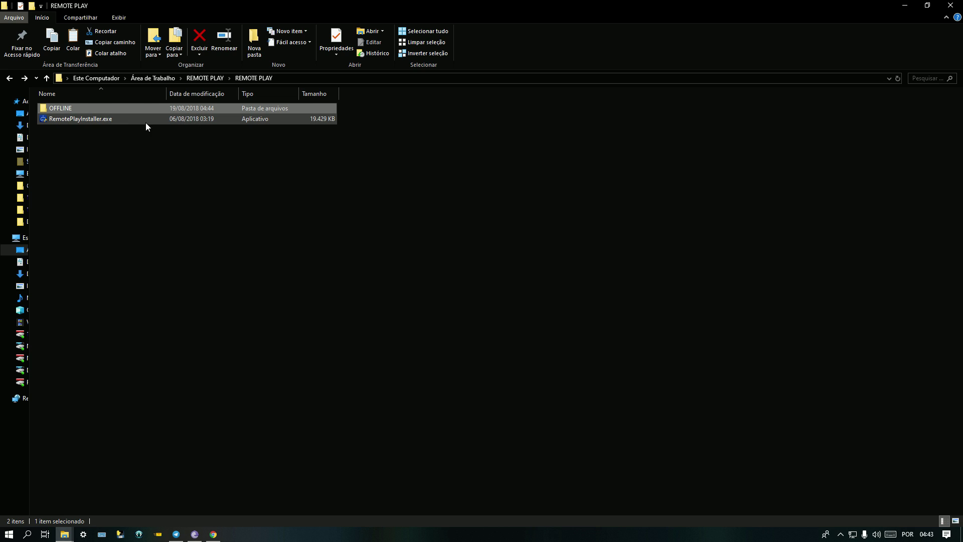
double_click(94, 111)
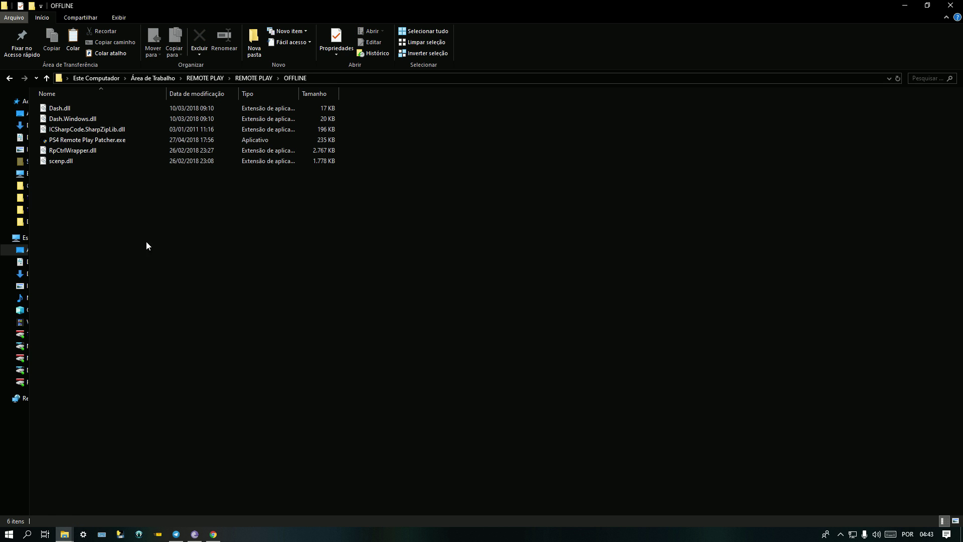
left_click_drag(274, 263, 201, 105)
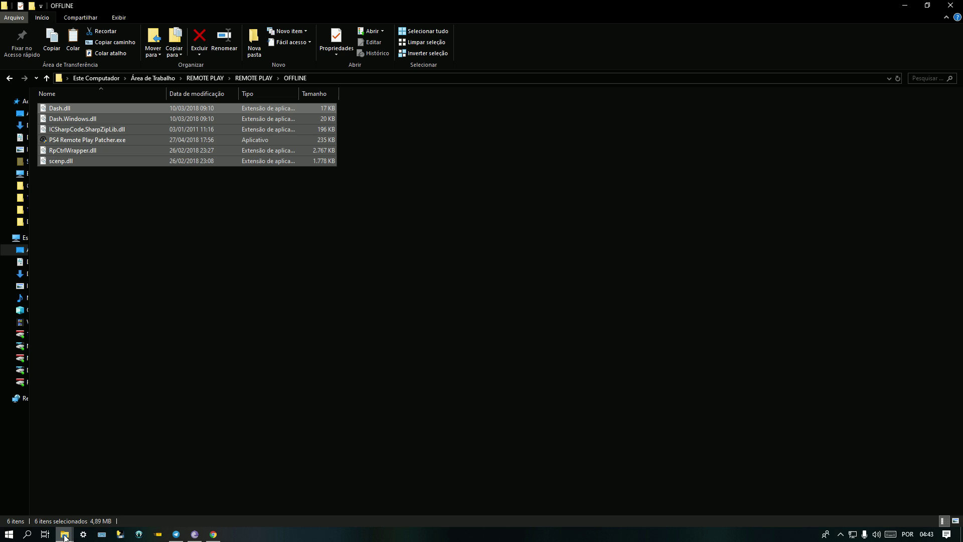
- Switch to the PS4 Remote Play installation folder, launch RemotePlay.exe and move its window clear of the program files
mouse_move(64, 535)
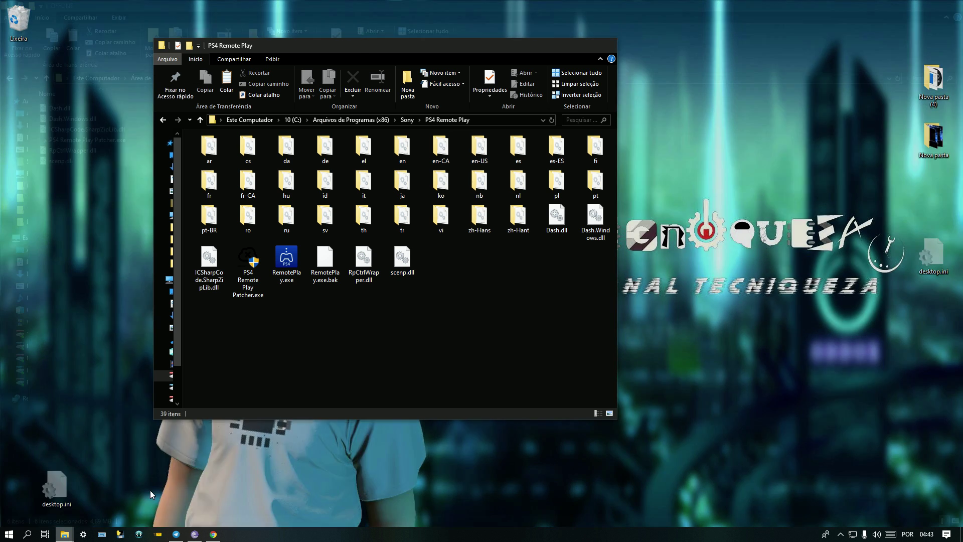
left_click(178, 471)
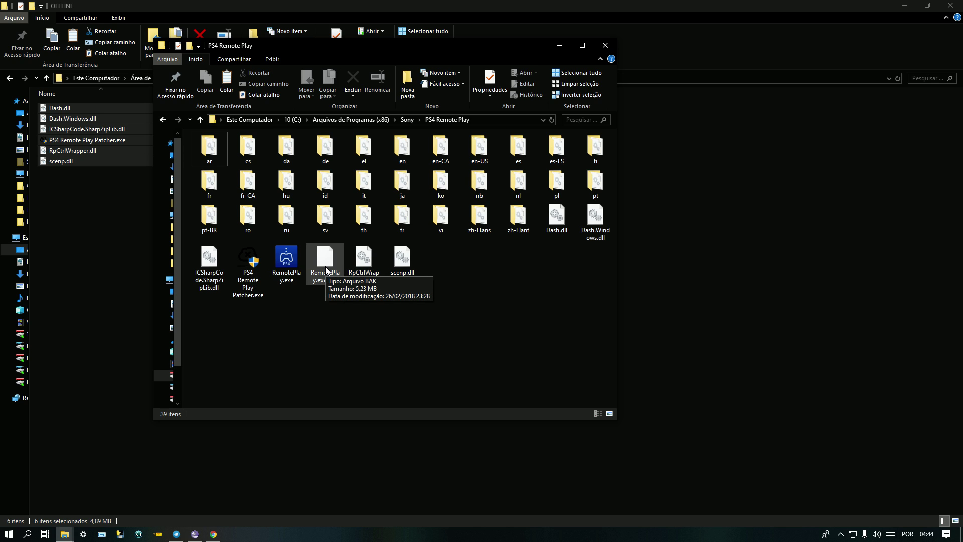
double_click(291, 266)
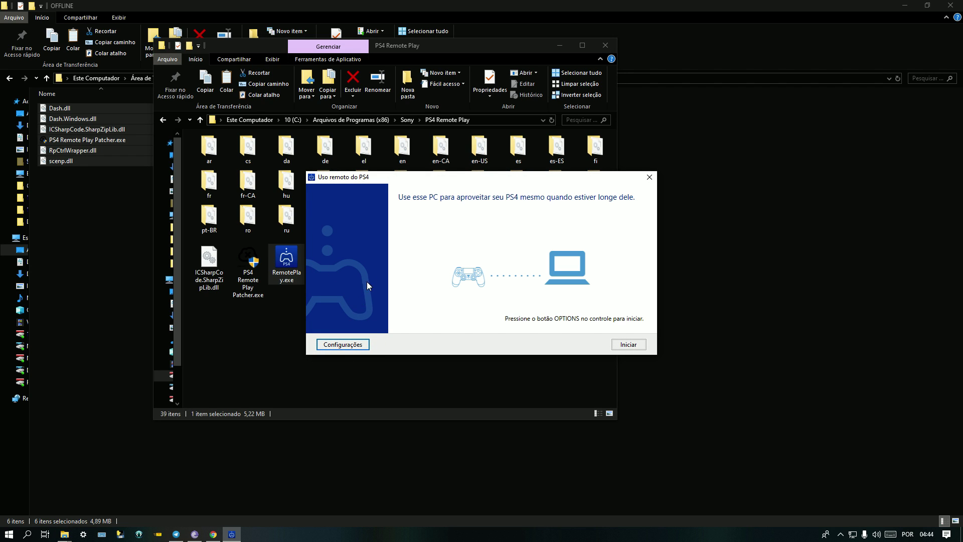
left_click_drag(431, 186, 633, 104)
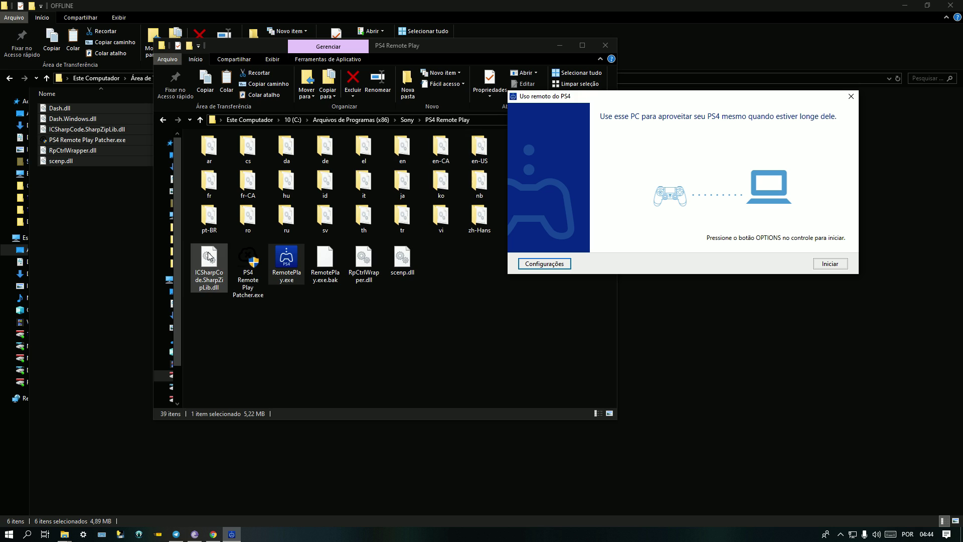
- Try to patch Remote Play with PS4 Remote Play Patcher.exe, allowing it to make changes to the device, and cancel the operation
left_click(248, 257)
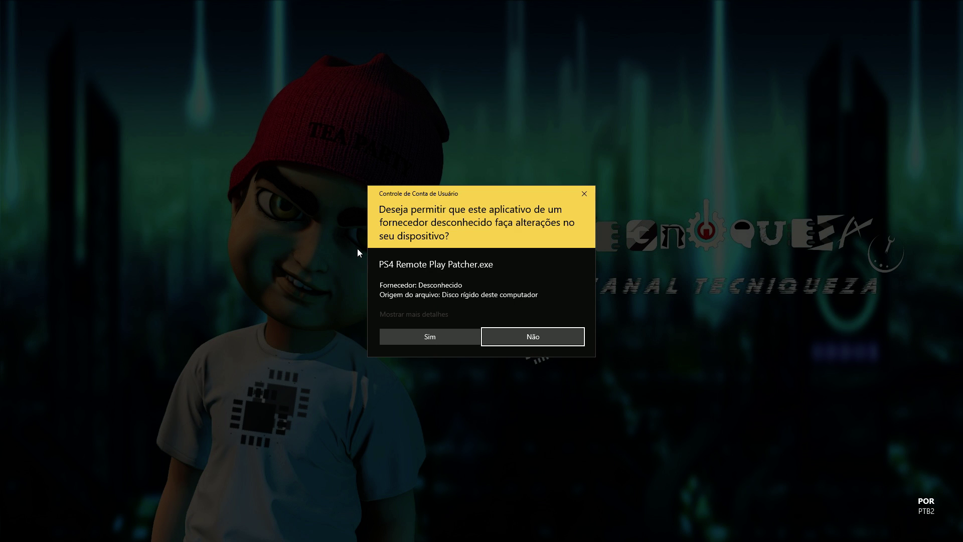
left_click(446, 339)
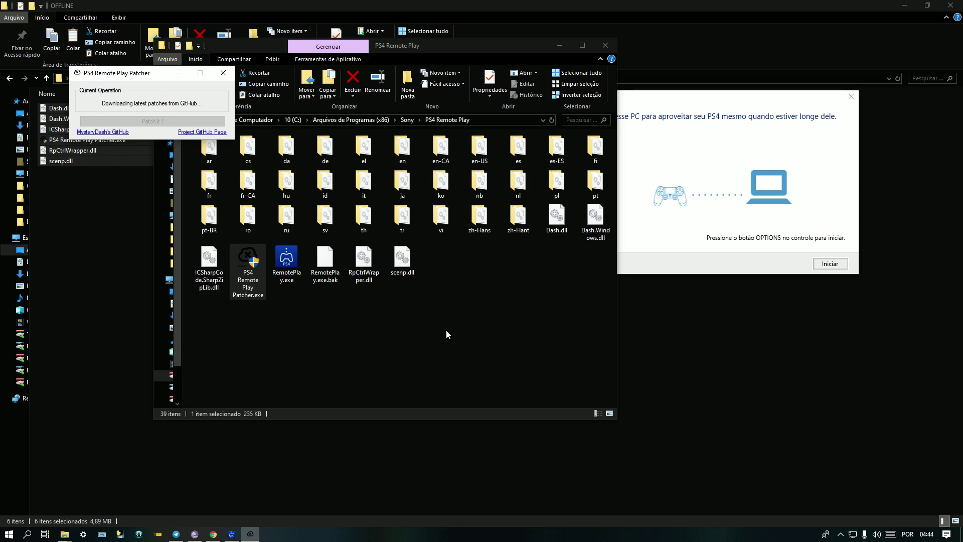
left_click_drag(166, 77, 294, 123)
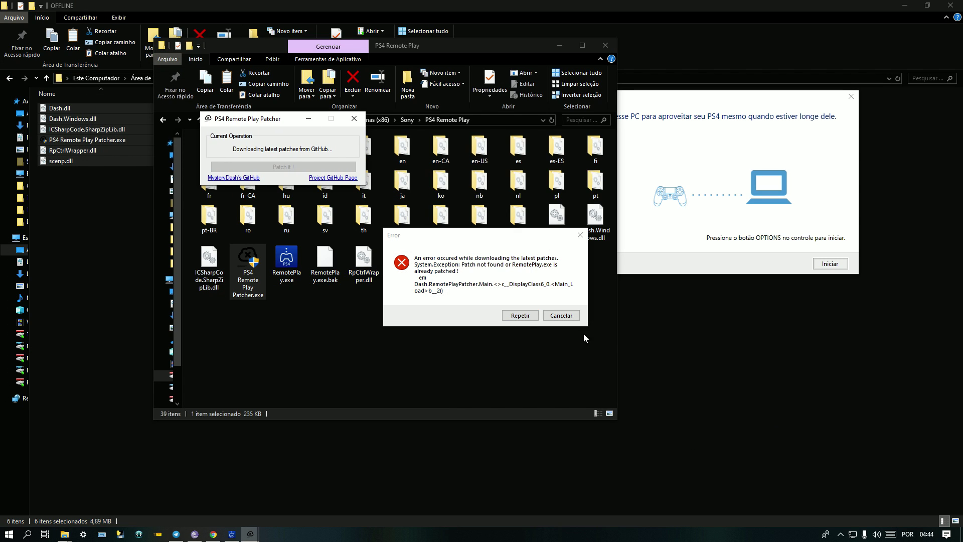
left_click(576, 314)
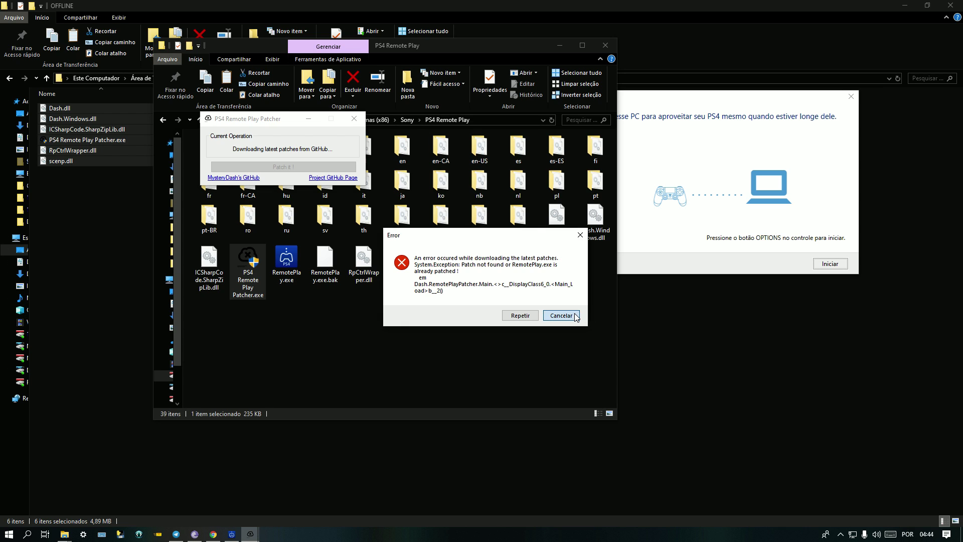
- Review the Remote Play settings for video quality and the program's version information, and close the settings with OK
left_click(666, 238)
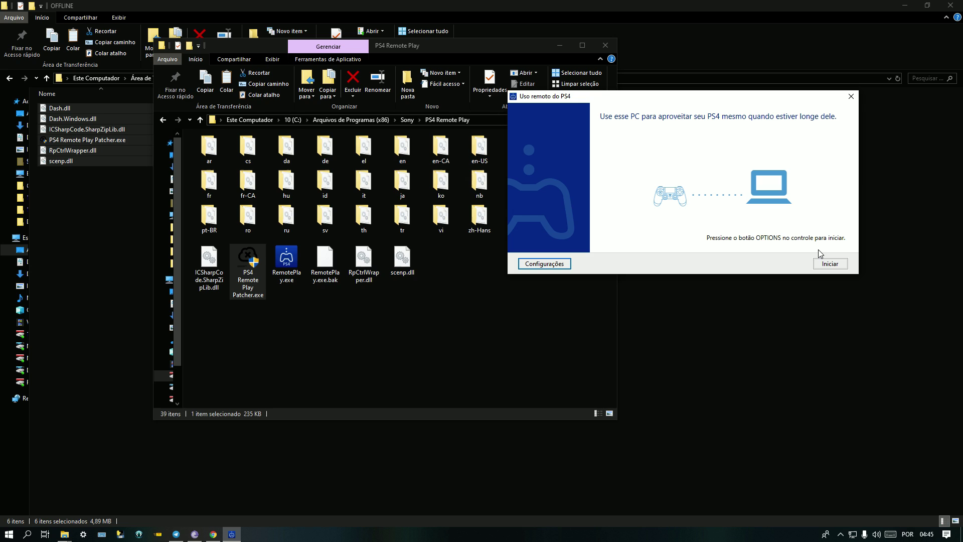
left_click(560, 268)
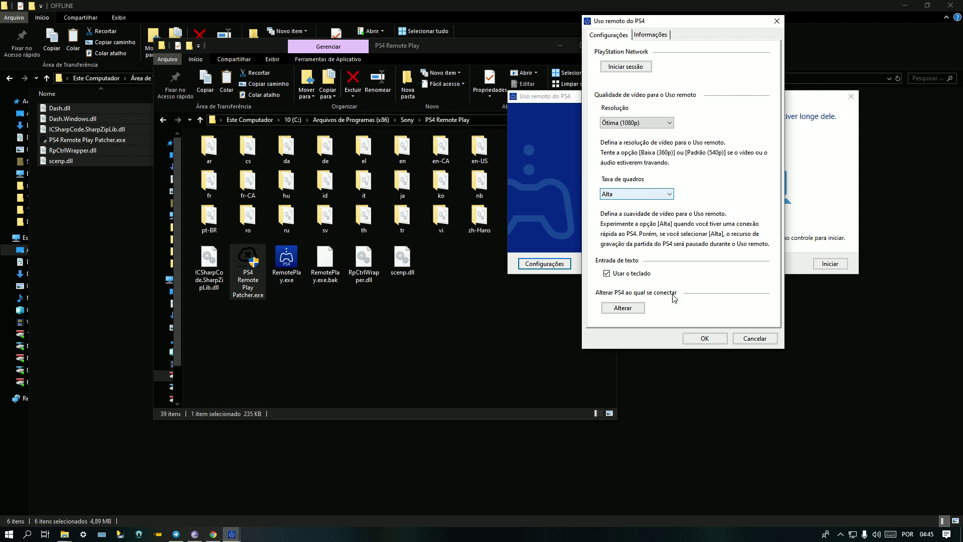
left_click(651, 37)
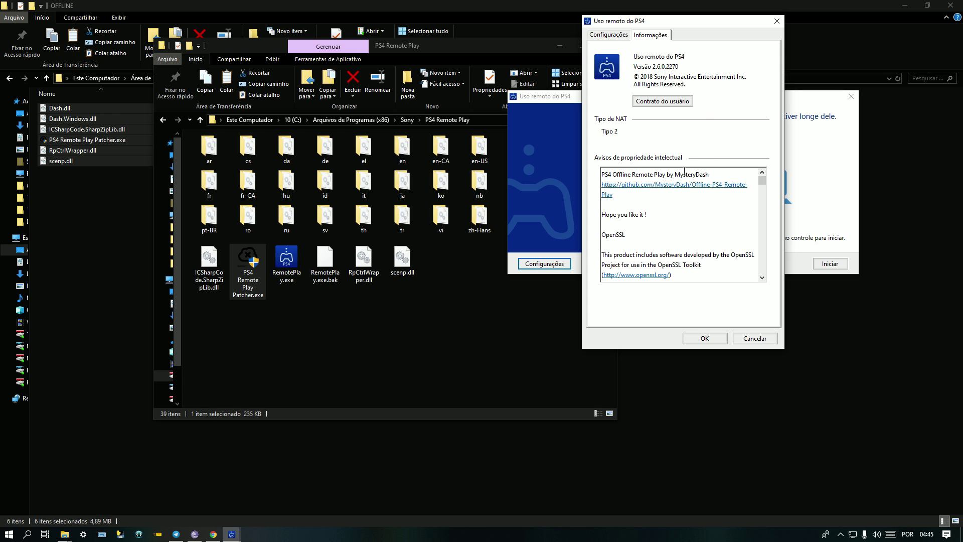
left_click(704, 338)
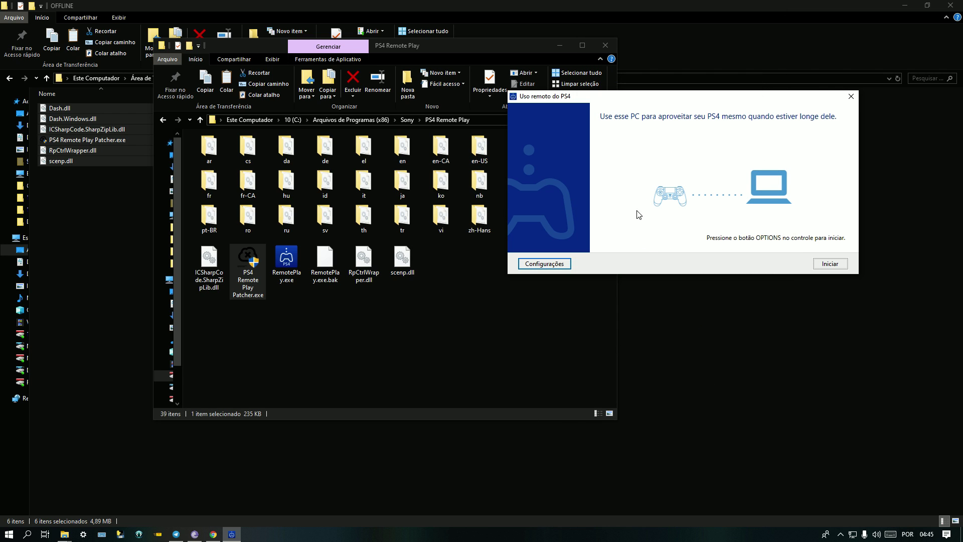
- Try twice to start the remote connection to the PS4, dismissing the message after each attempt
left_click_drag(668, 104, 458, 136)
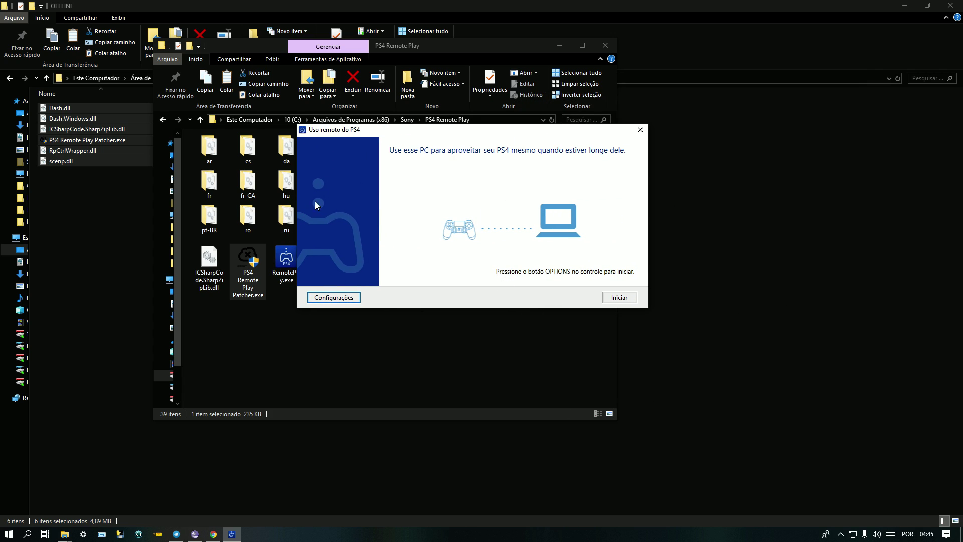
left_click(616, 298)
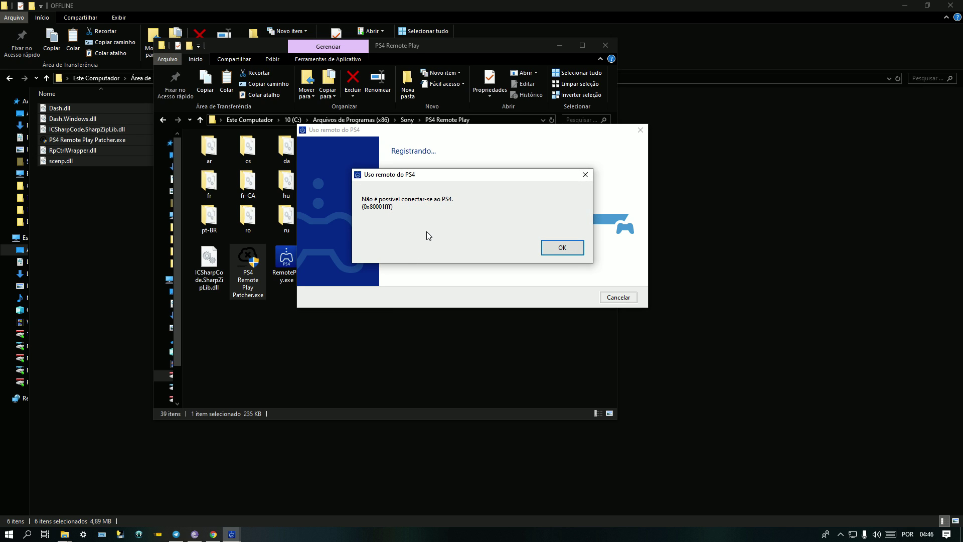
left_click(555, 251)
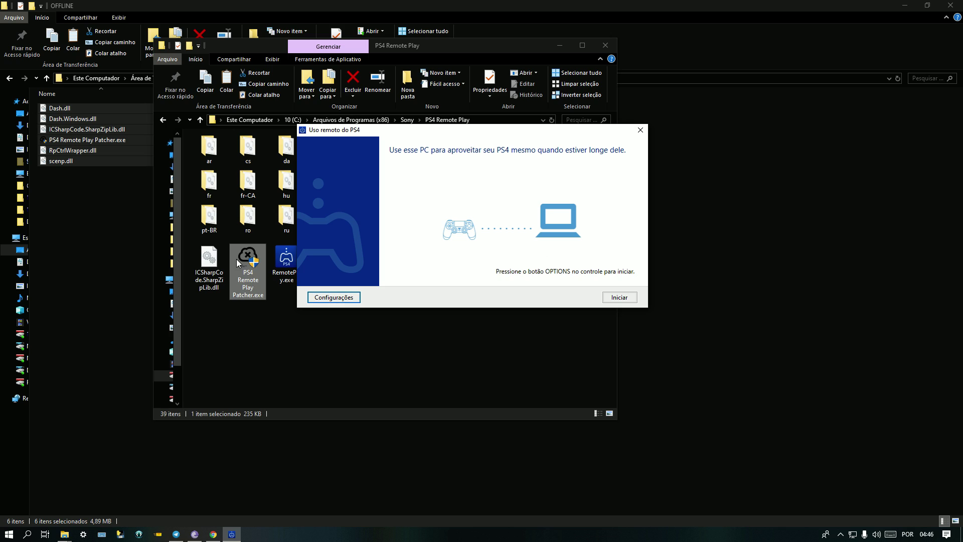
left_click(618, 298)
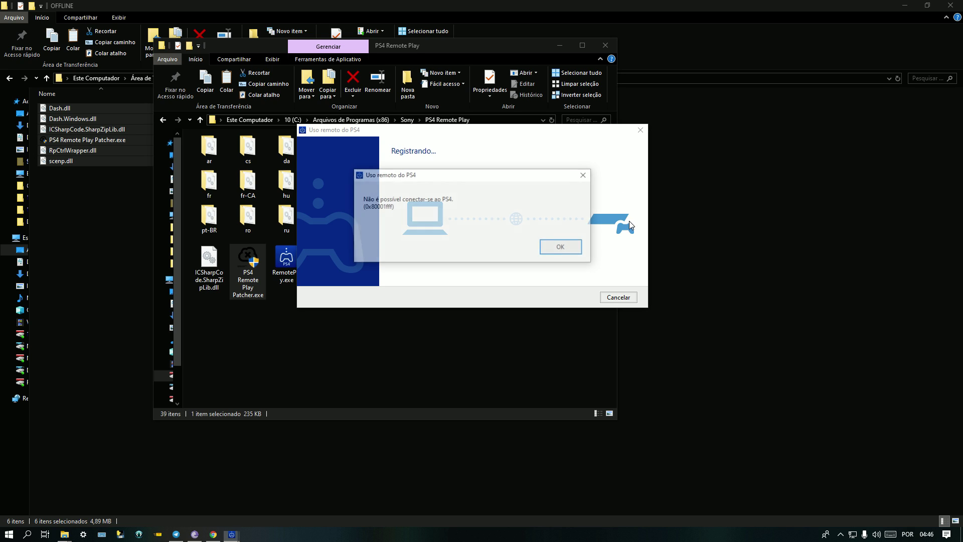
left_click(561, 248)
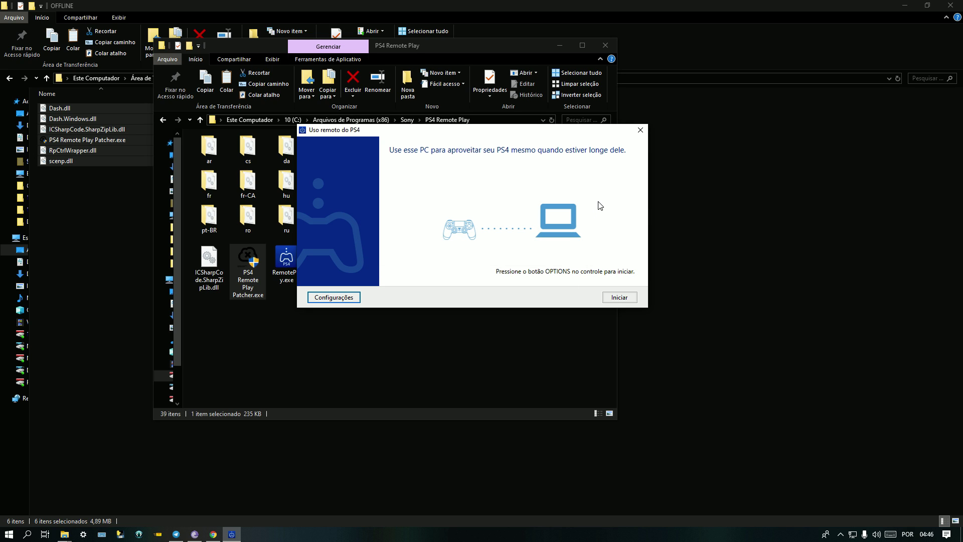
- Start the remote connection to the PS4 again and move the streaming window over the installation folder
left_click(608, 300)
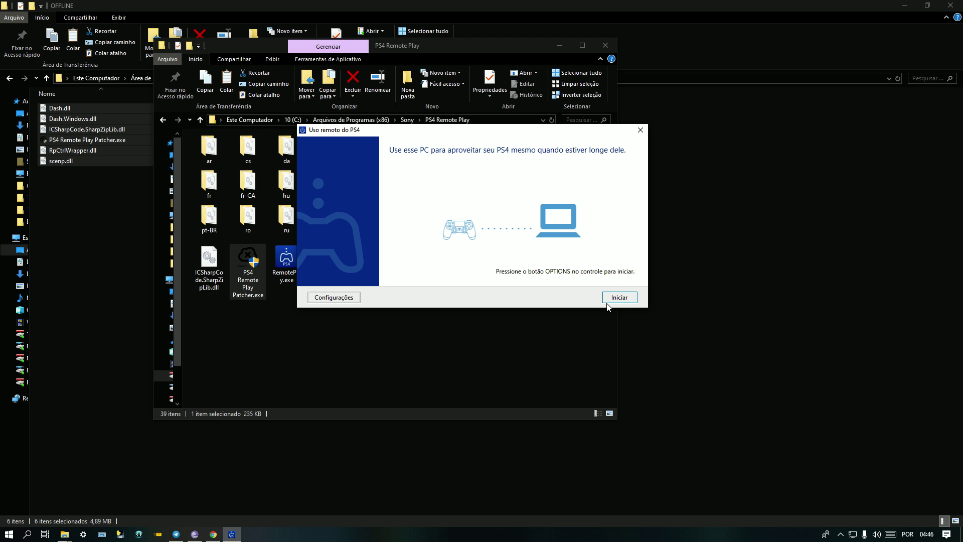
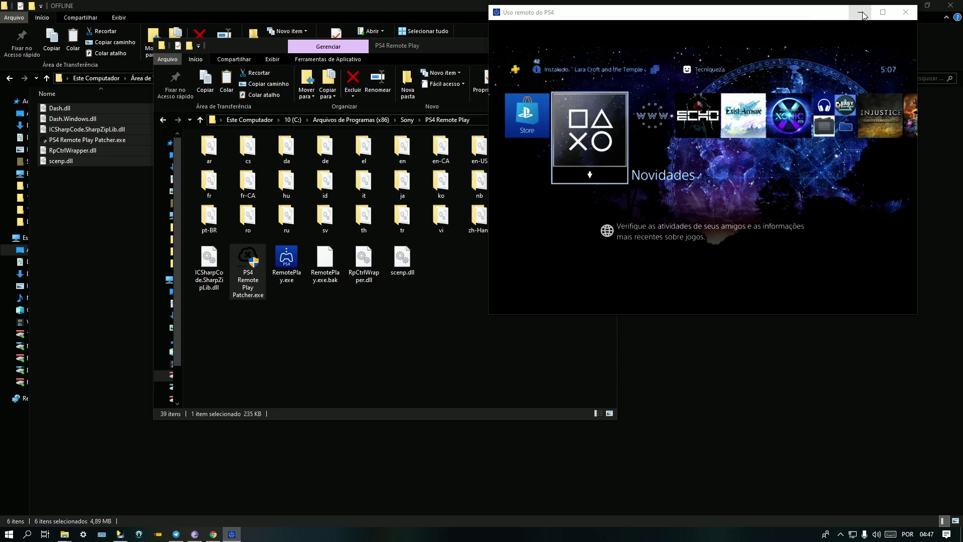
left_click_drag(842, 12, 620, 16)
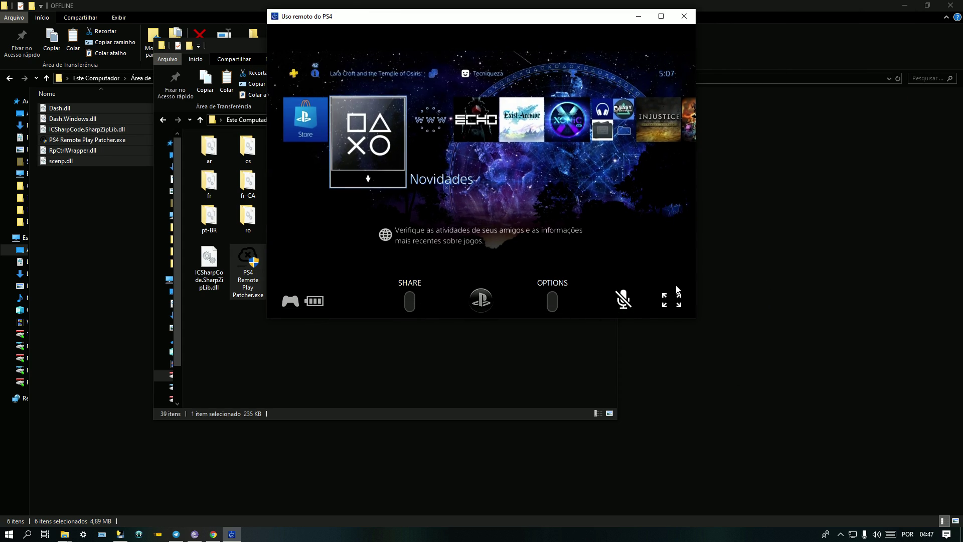
- Show the PS4 stream in full screen and open the internet browser from the console's home screen
left_click(672, 300)
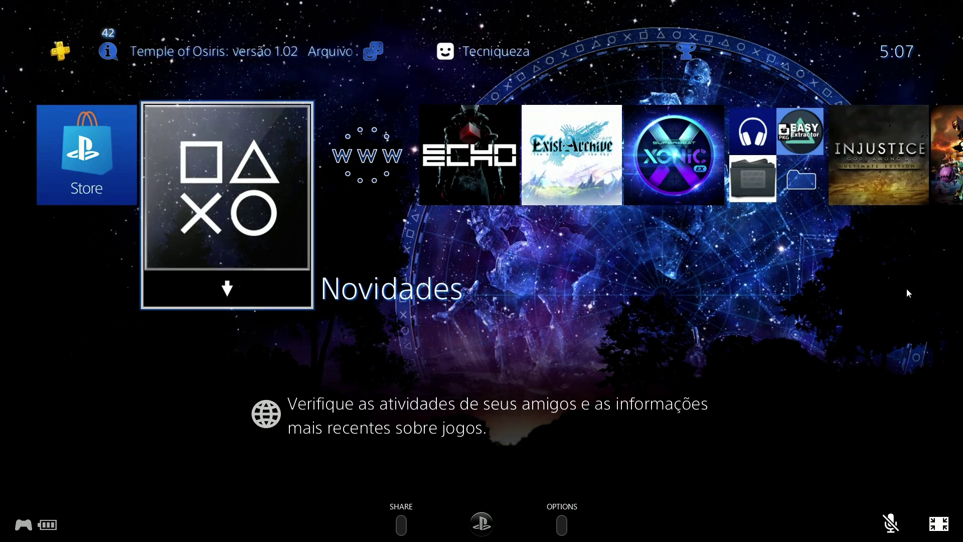
key("Right")
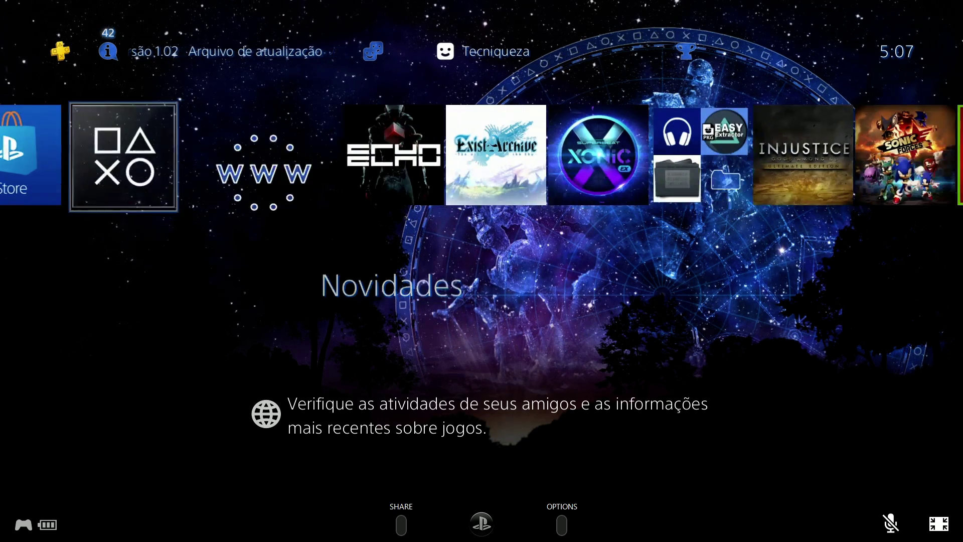
key("Right")
key("Return")
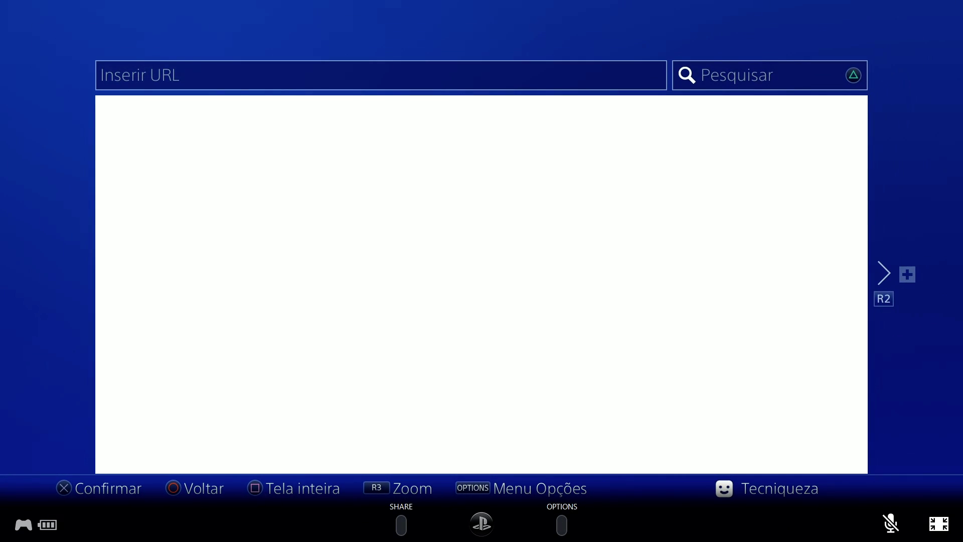
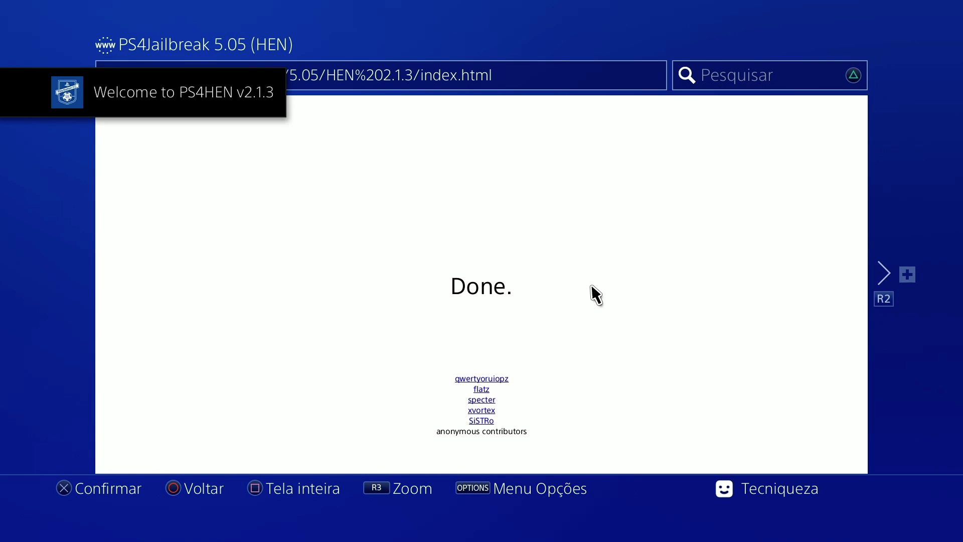
- Look through the PS4 browser's options and its settings for deleting cookies and clearing site data
key("Menu")
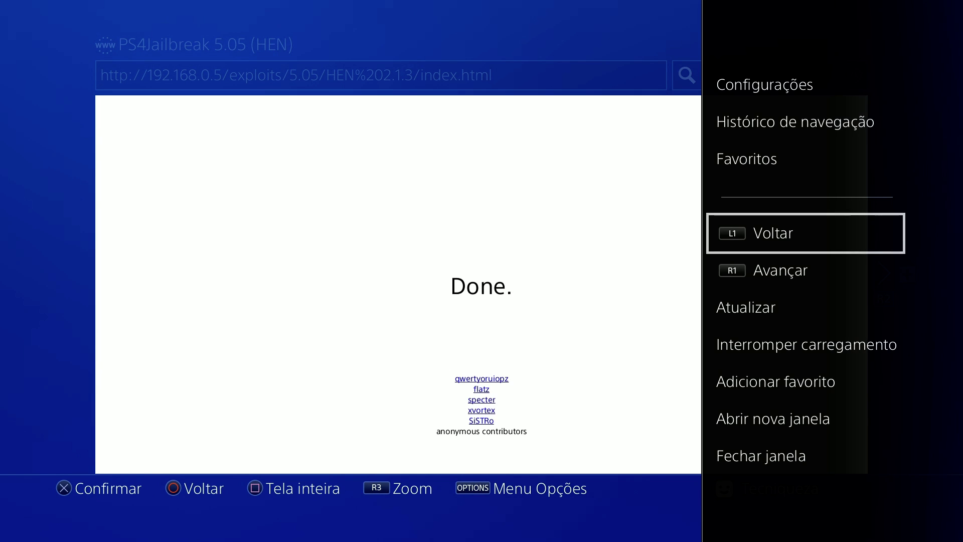
left_click(805, 271)
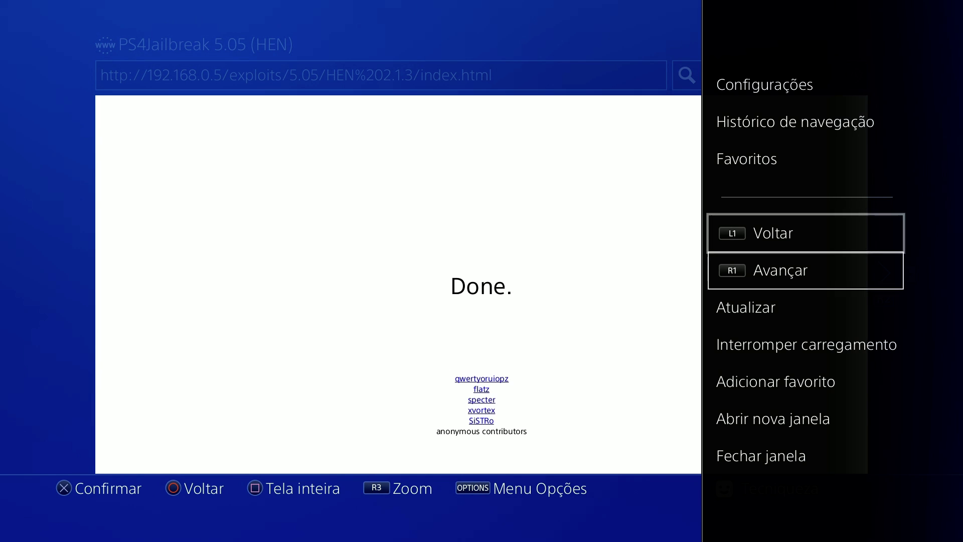
left_click(806, 307)
left_click(806, 232)
left_click(795, 121)
left_click(796, 121)
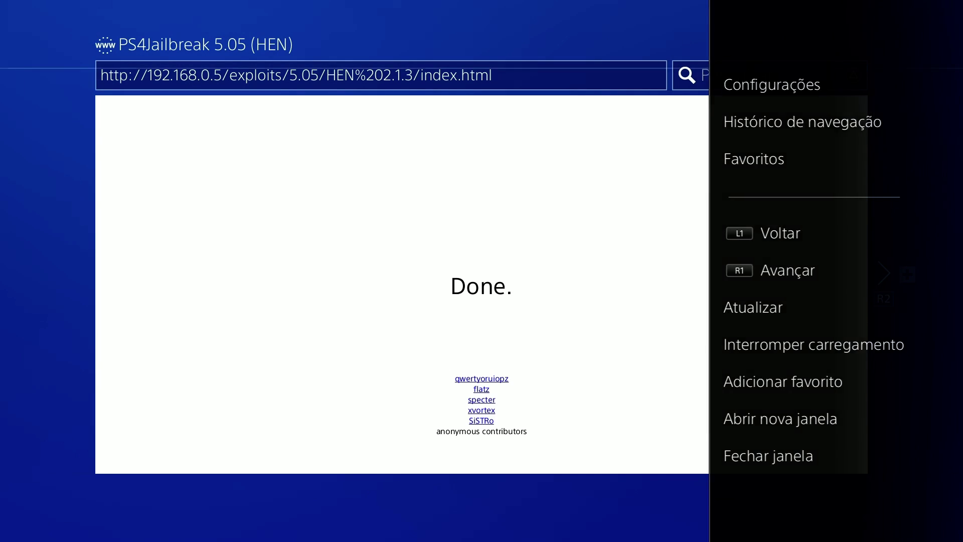
left_click(481, 190)
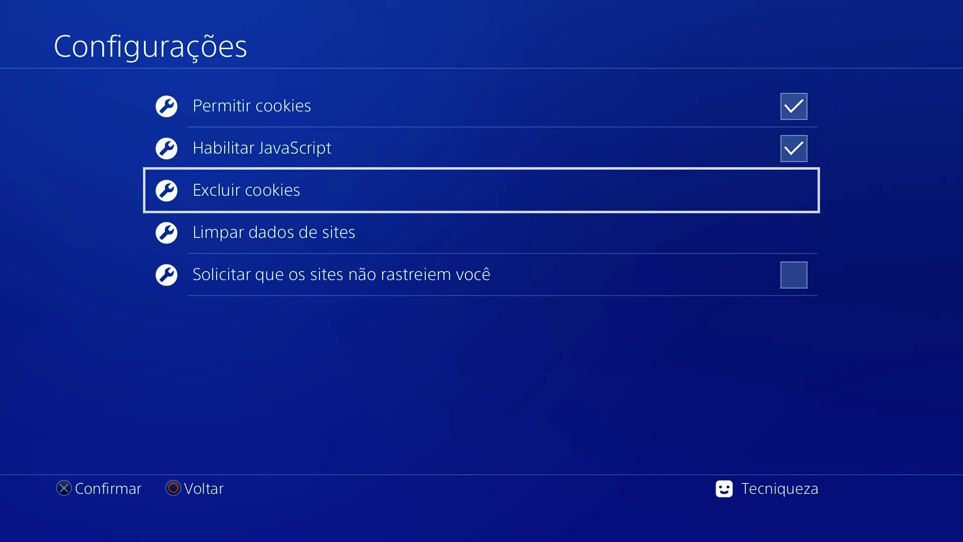
left_click(481, 232)
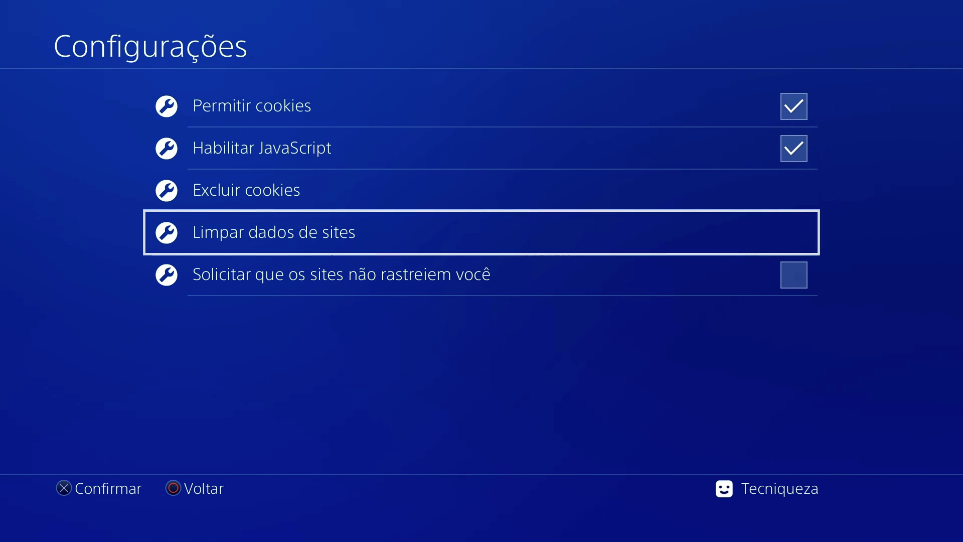
left_click(482, 189)
left_click(481, 232)
left_click(482, 190)
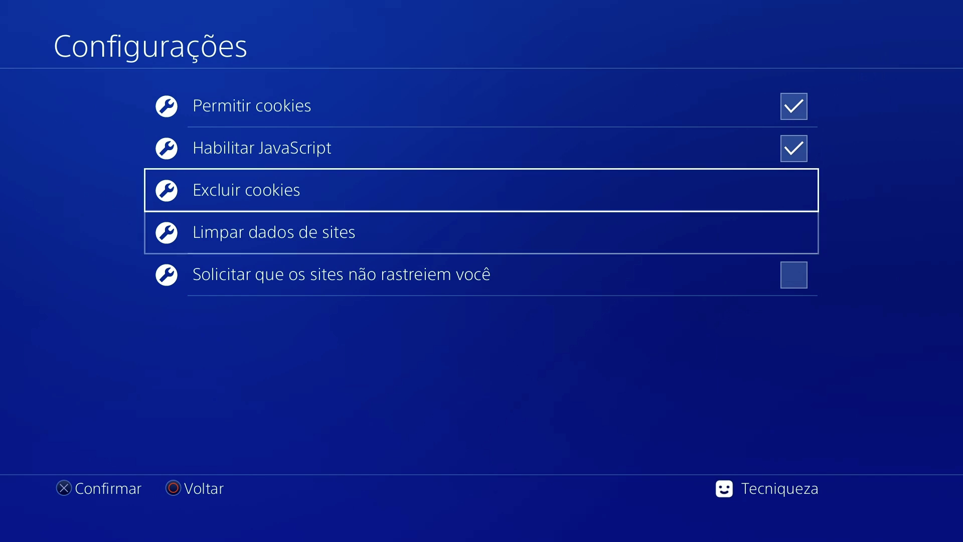
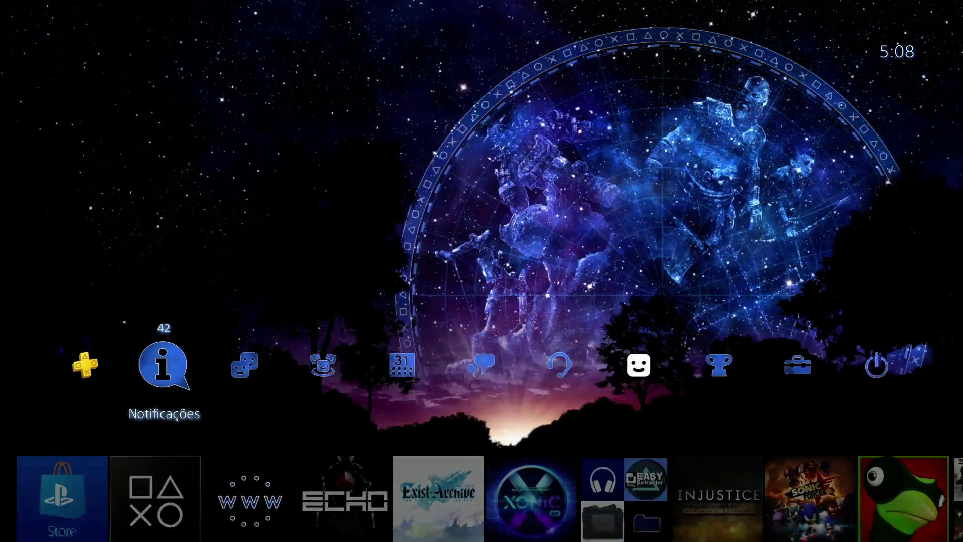
- Open the PS4 system settings (Configurações) from the home screen's function area
key("Down")
key("Right")
key("Up")
key("Right")
key("Right")
key("Right")
key("Right")
key("Right")
key("Right")
key("Right")
key("Right")
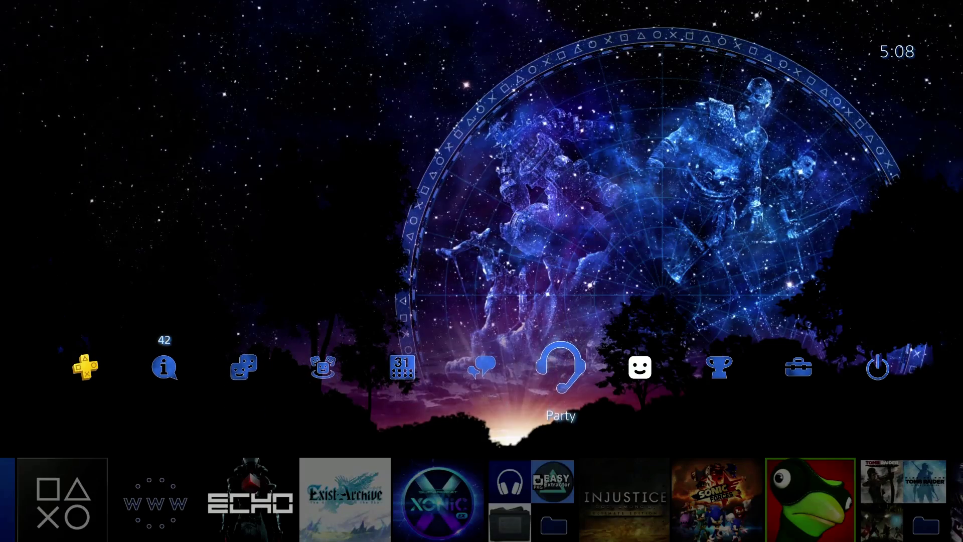
key("Return")
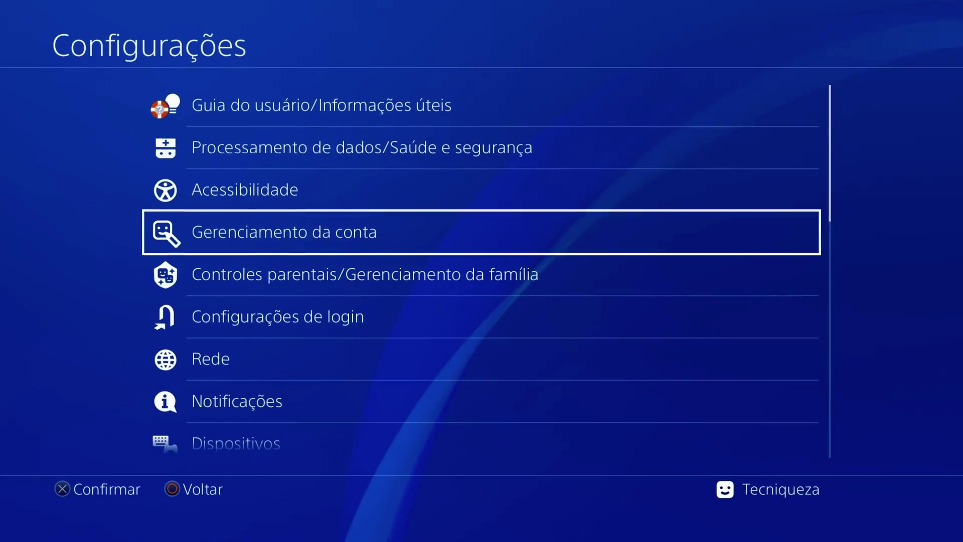
- Find and open the Remote Play connection settings (Configurações de conexão para o Uso remoto)
key("Down")
key("Down")
key("Down")
key("Down")
key("Down")
key("Down")
key("Down")
key("Down")
key("Down")
key("Down")
key("Down")
key("Down")
key("Down")
key("Down")
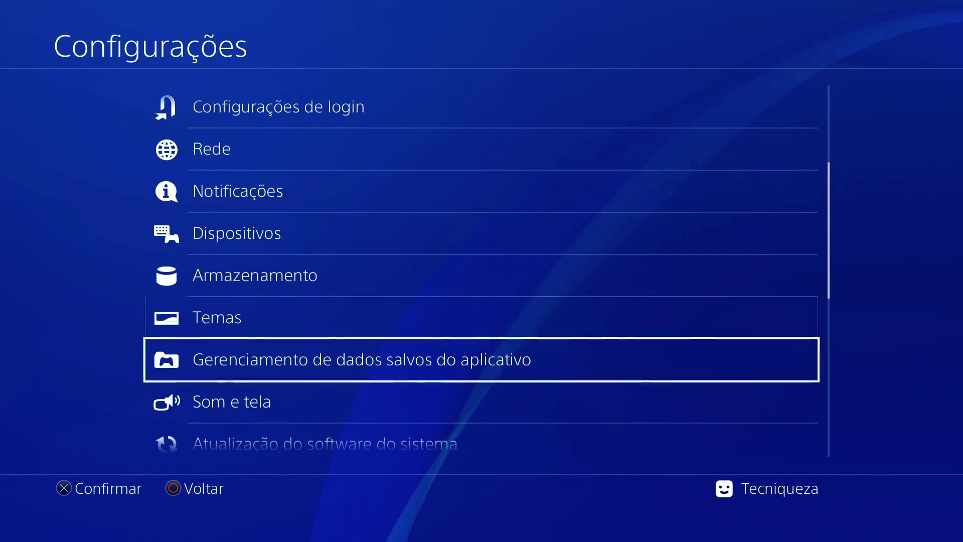
key("Up")
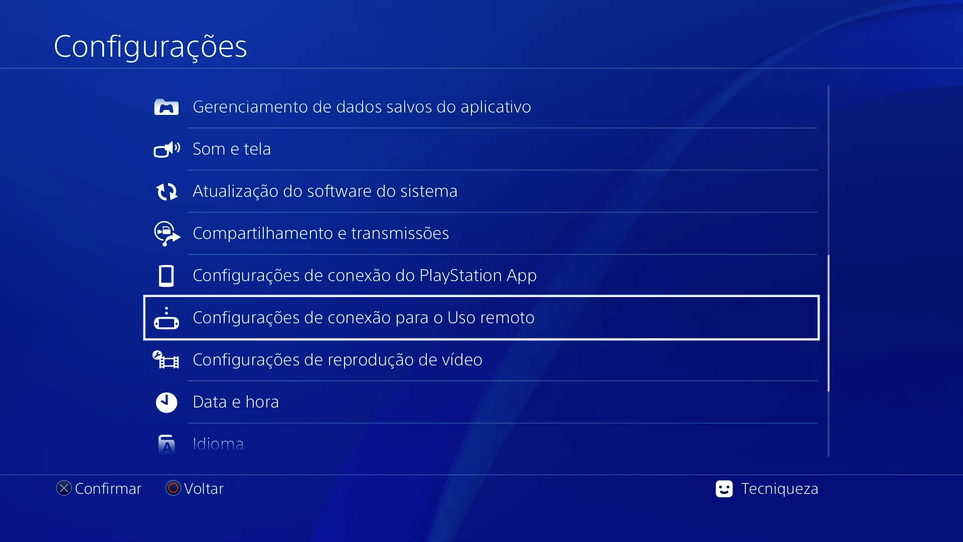
key("Return")
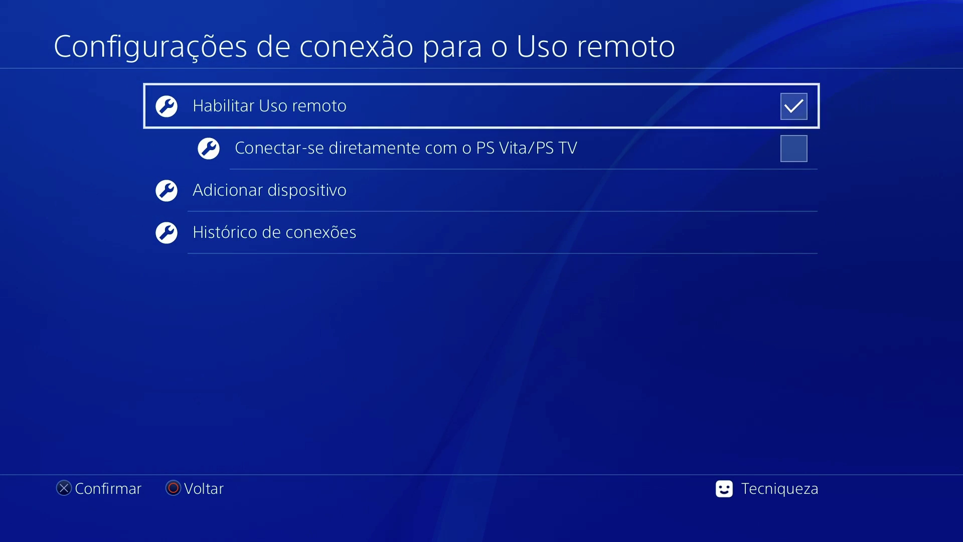
- Try to add a device (Adicionar dispositivo) in the Remote Play connection settings, and return to the home screen
key("Down")
key("Down")
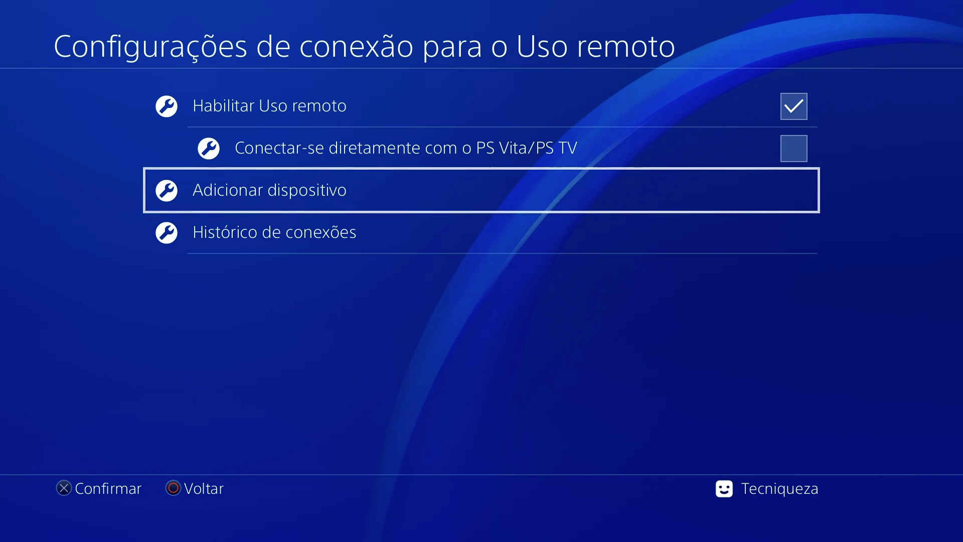
key("Return")
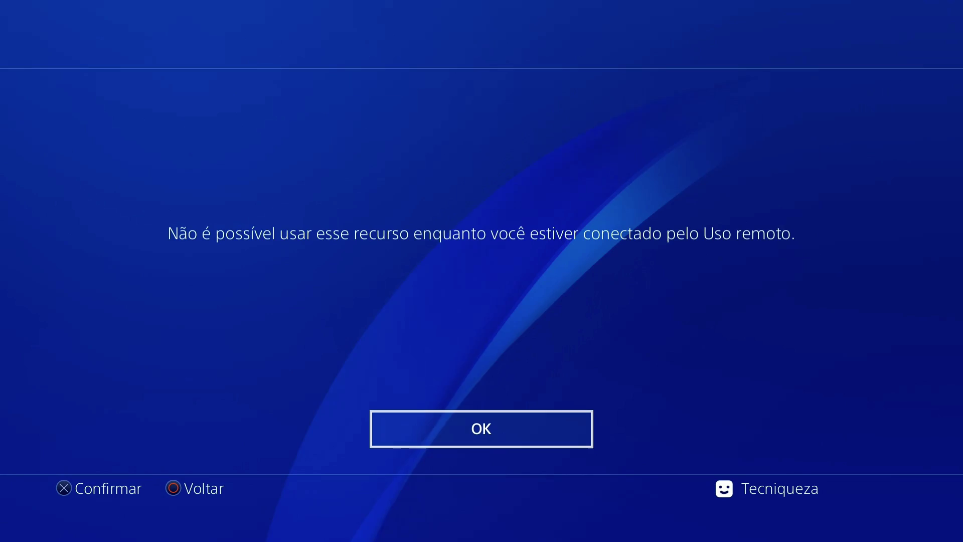
key("Return")
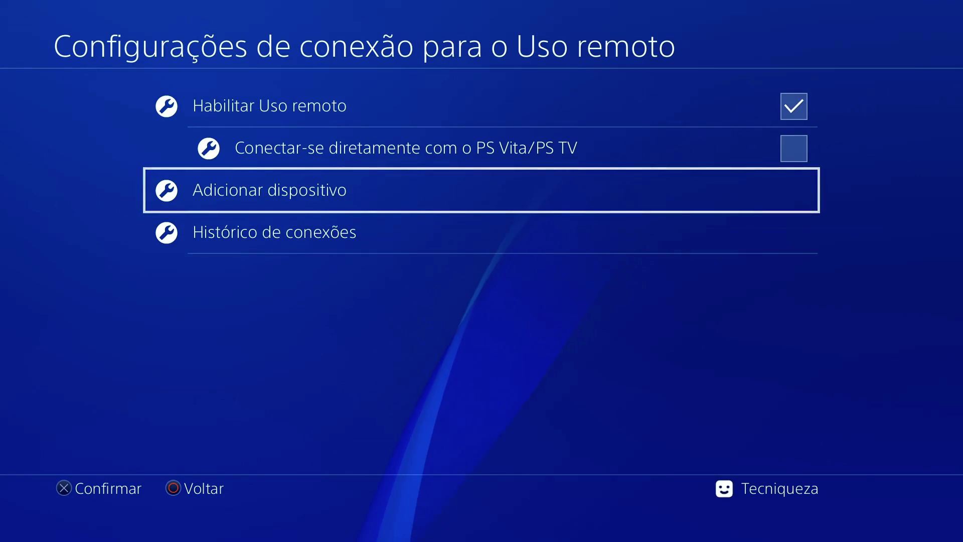
key("Escape")
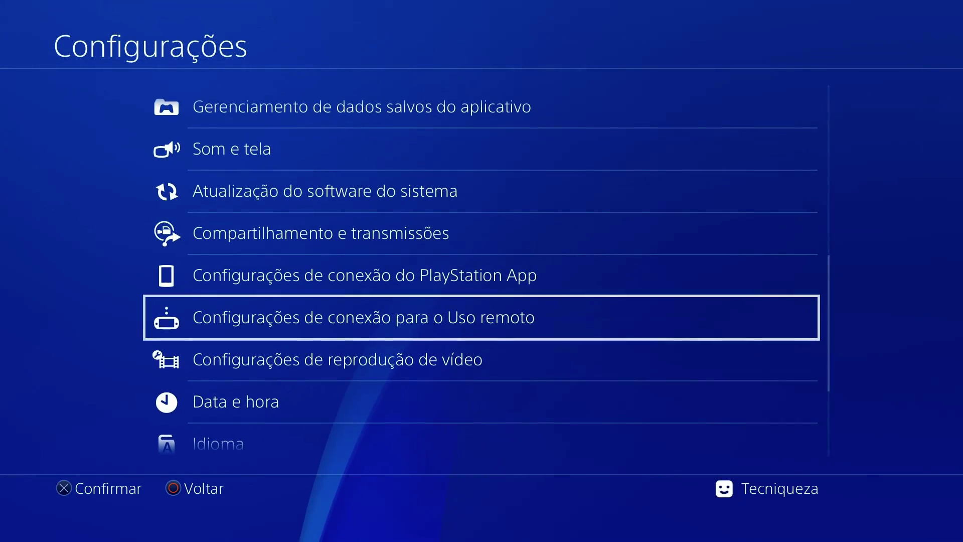
key("Escape")
- Browse the apps and function area of the PS4 home screen, passing the PlayStation Store and finishing on ECHO
key("Down")
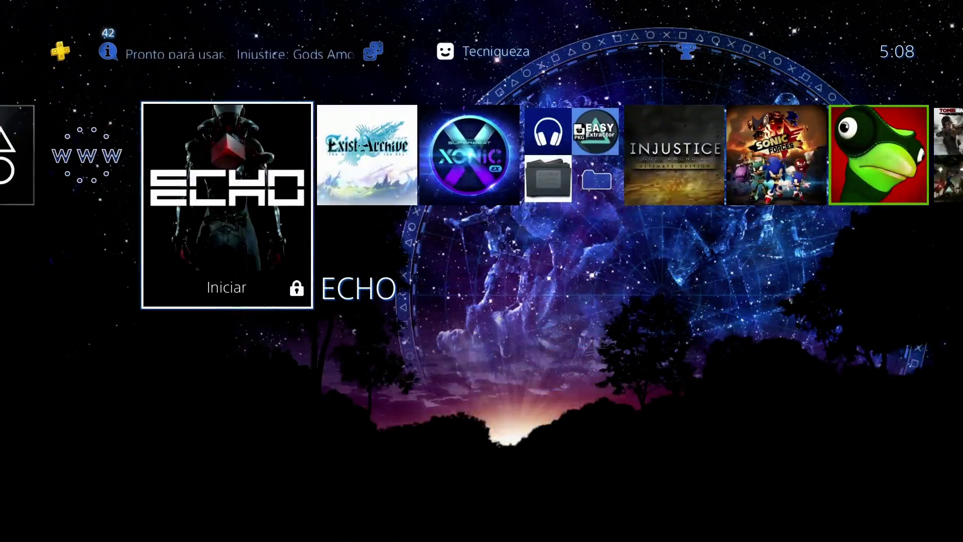
key("Right")
key("Right")
key("Left")
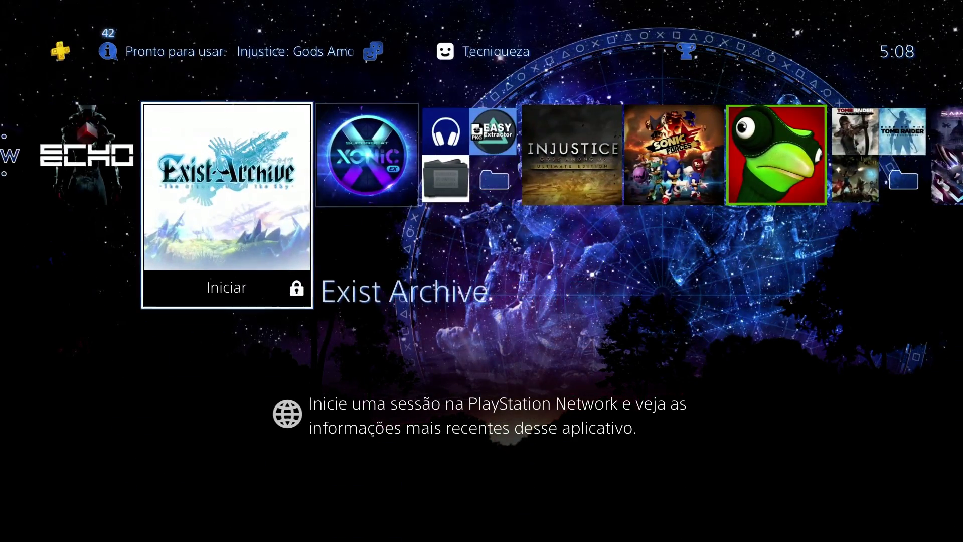
key("Up")
key("Right")
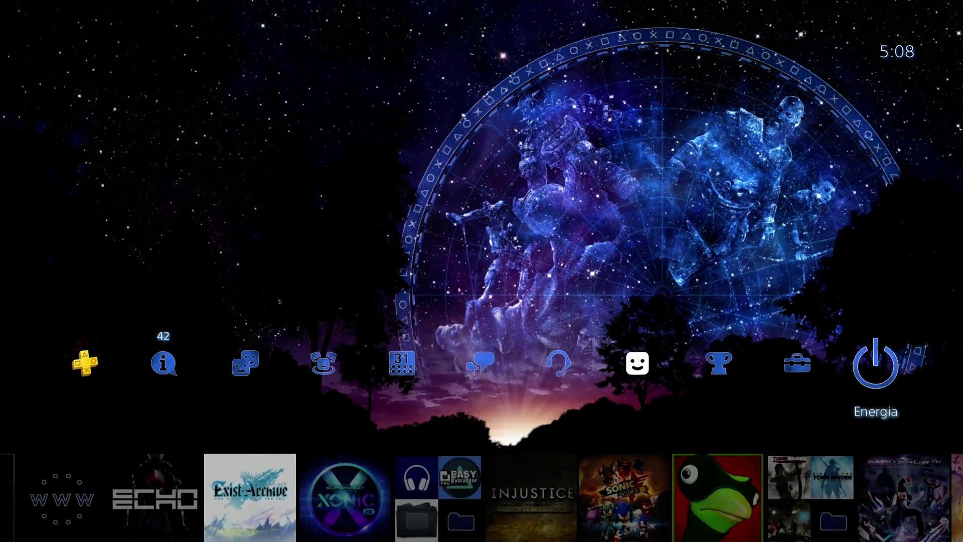
key("Down")
key("Left")
key("Left")
key("Left")
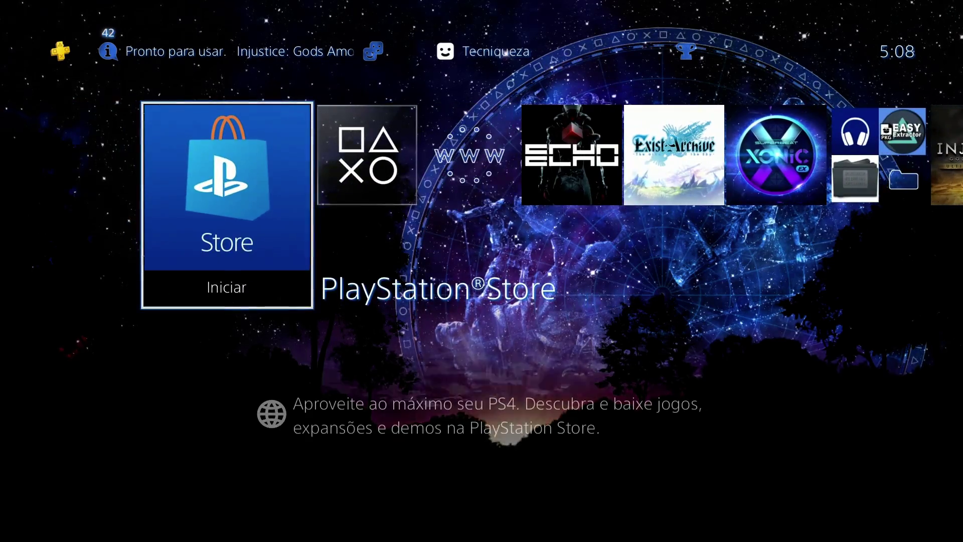
key("Right")
key("Right")
key("Right")
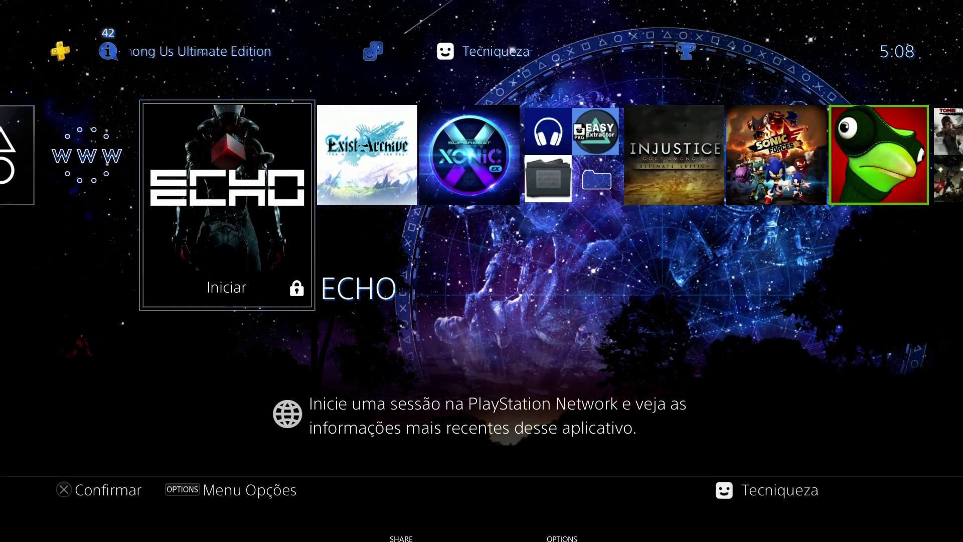
- Leave full screen, move the streaming window off the installation folder's files, and close the Remote Play session
left_click(938, 523)
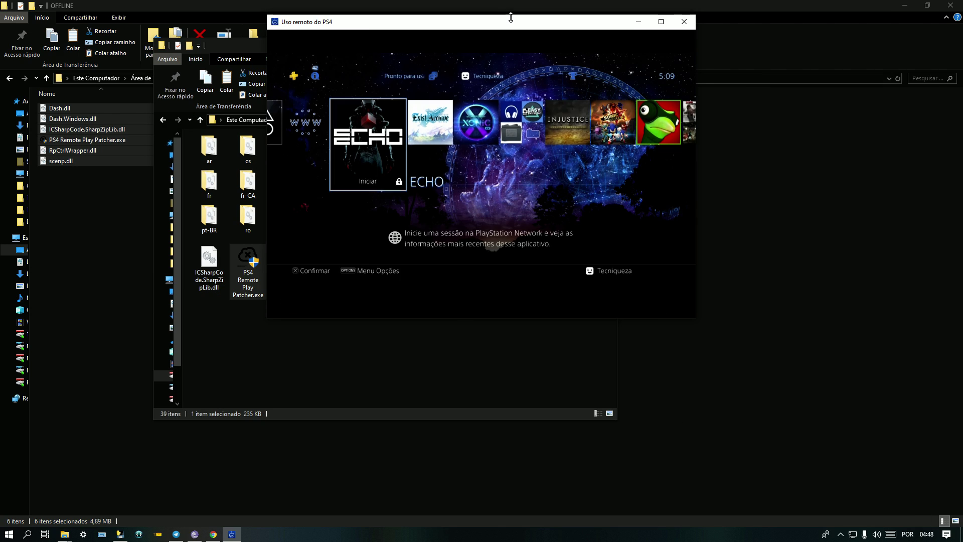
left_click_drag(522, 23, 705, 25)
mouse_move(528, 200)
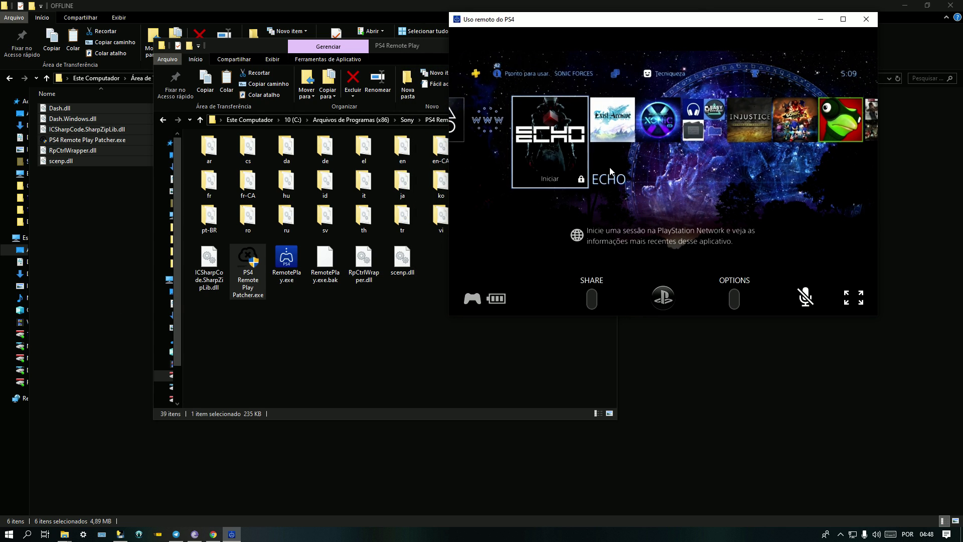
mouse_move(606, 162)
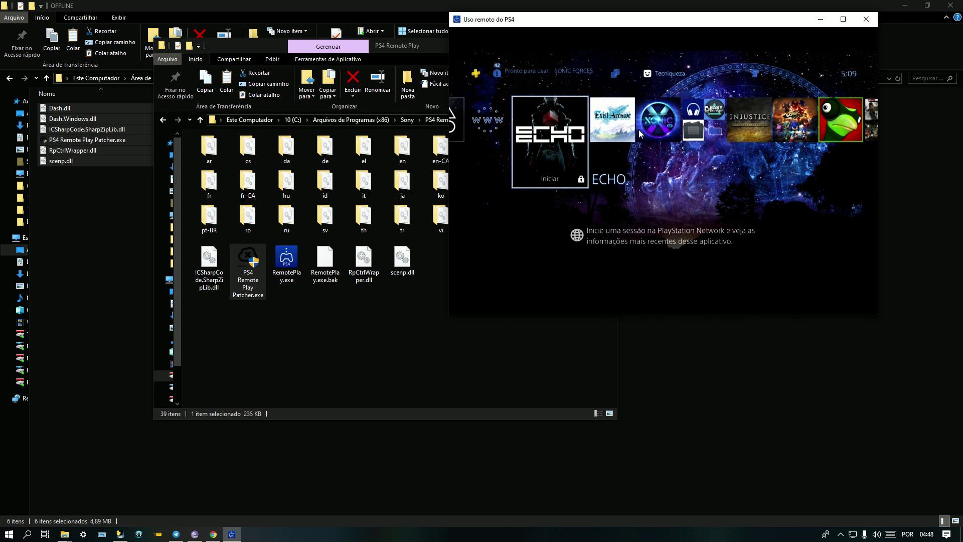
mouse_move(639, 131)
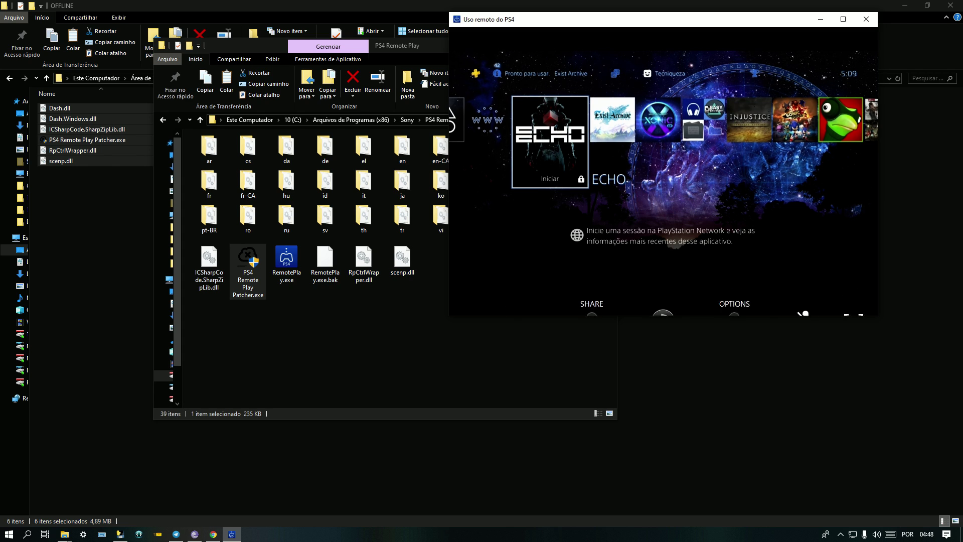
left_click(866, 19)
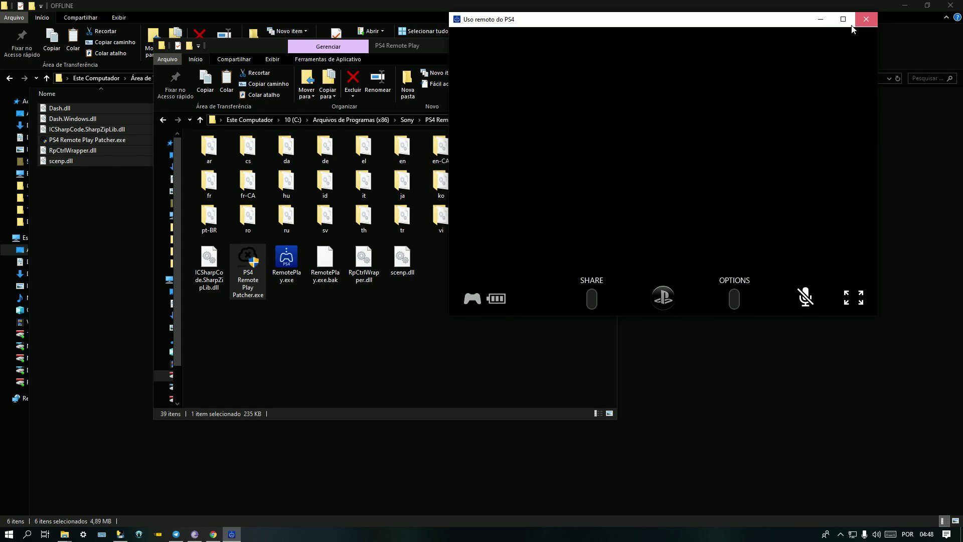
- Switch to Chrome, bring up the tecniqueza Twitter page, and close the enlarged Nintendo Switch photo
left_click(213, 533)
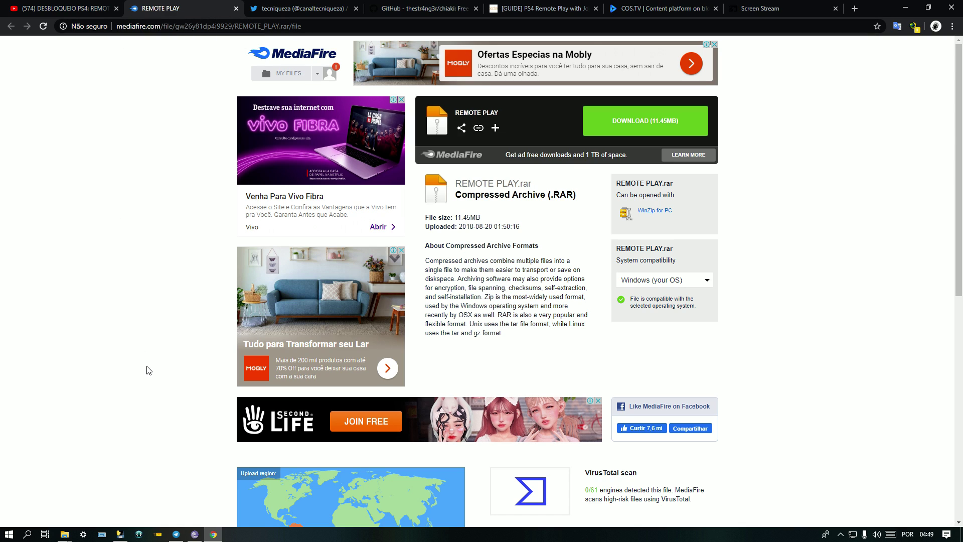
left_click(290, 9)
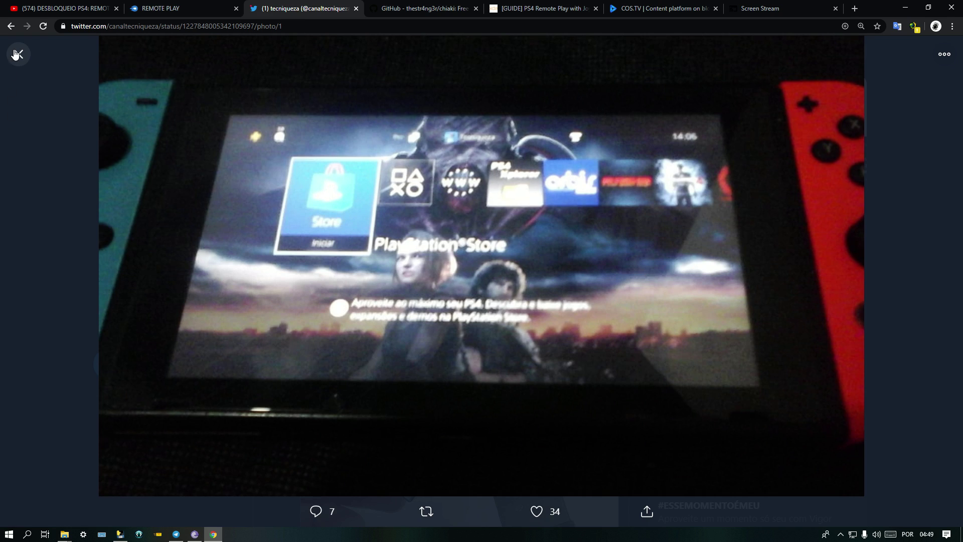
left_click(18, 54)
- Find the "Ps4 5.05 Remote play Nintendo Switch" post in the tecniqueza Twitter timeline and examine its photo
scroll(342, 312, "down", 15)
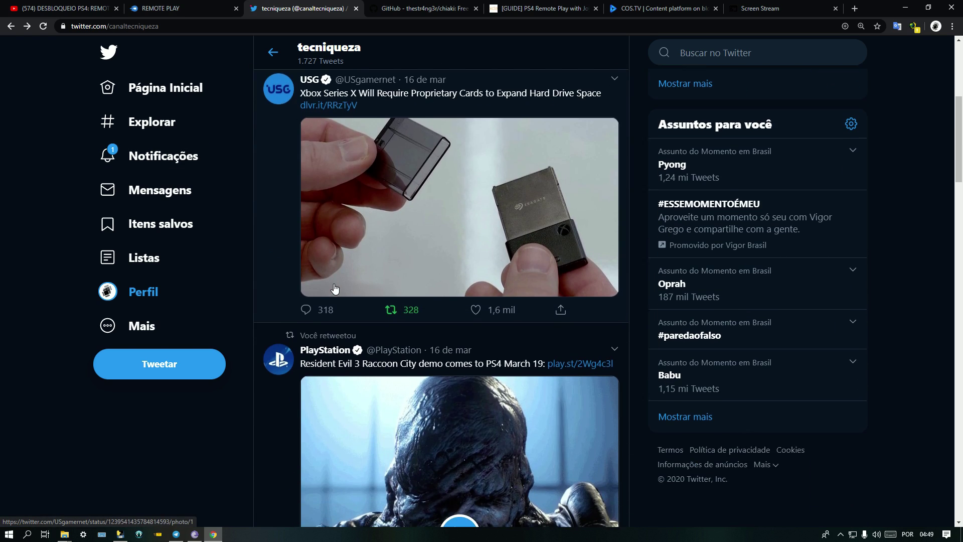
scroll(334, 285, "down", 20)
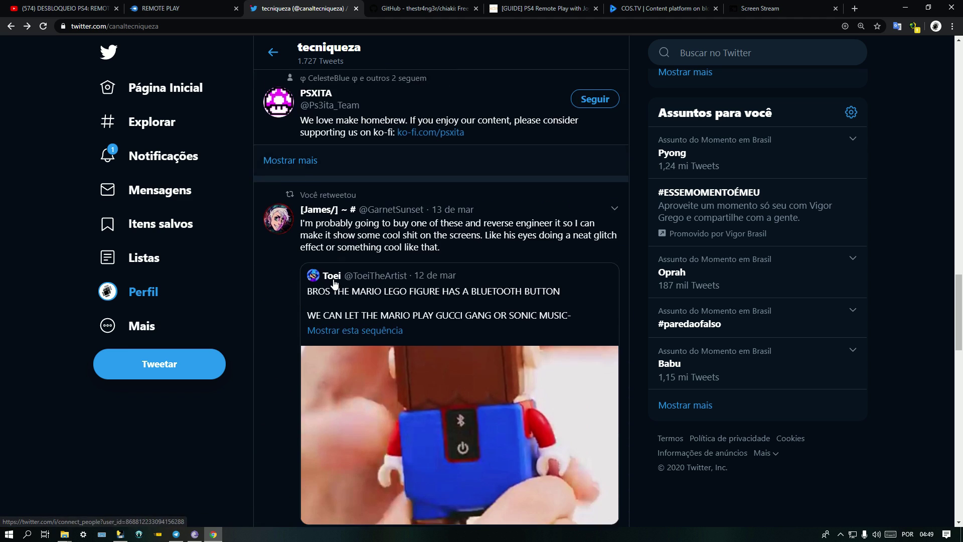
scroll(333, 282, "down", 20)
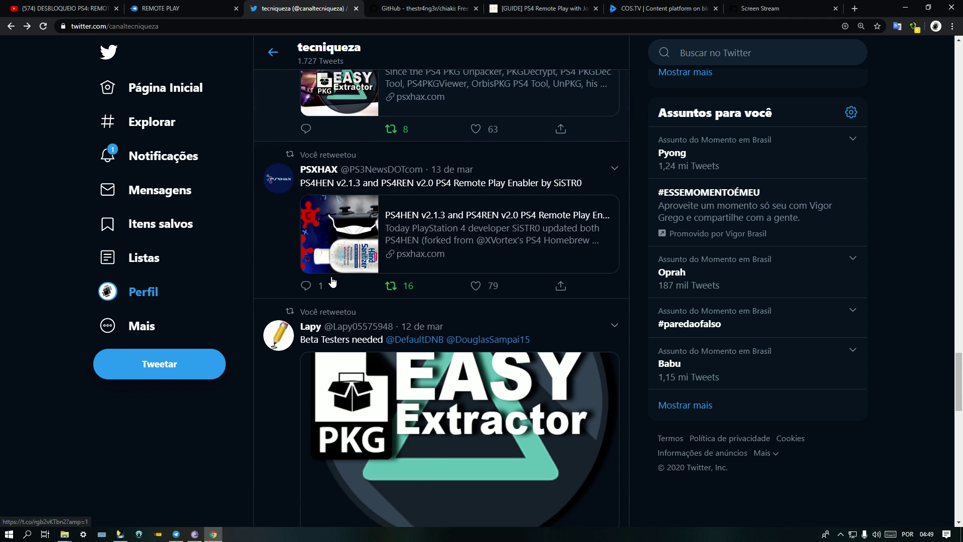
scroll(333, 280, "down", 20)
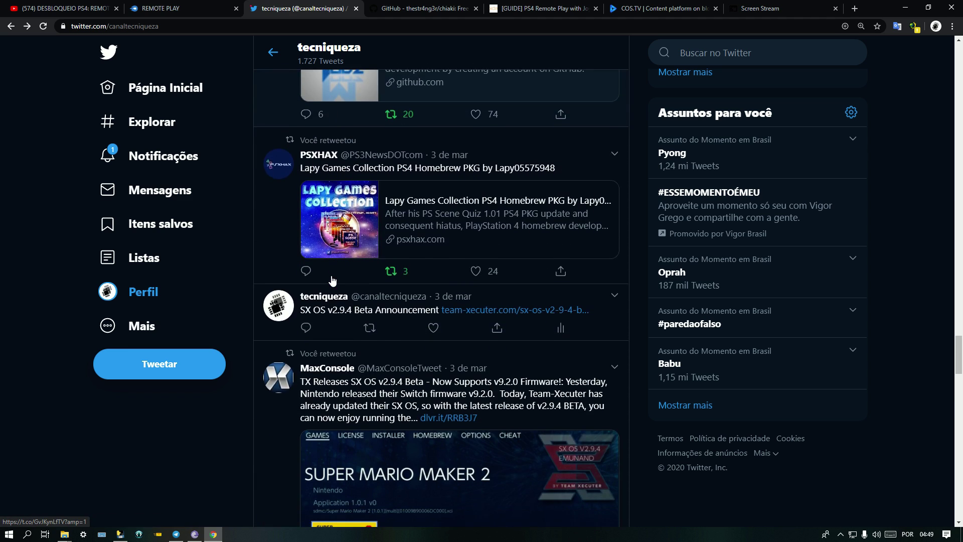
scroll(333, 280, "down", 20)
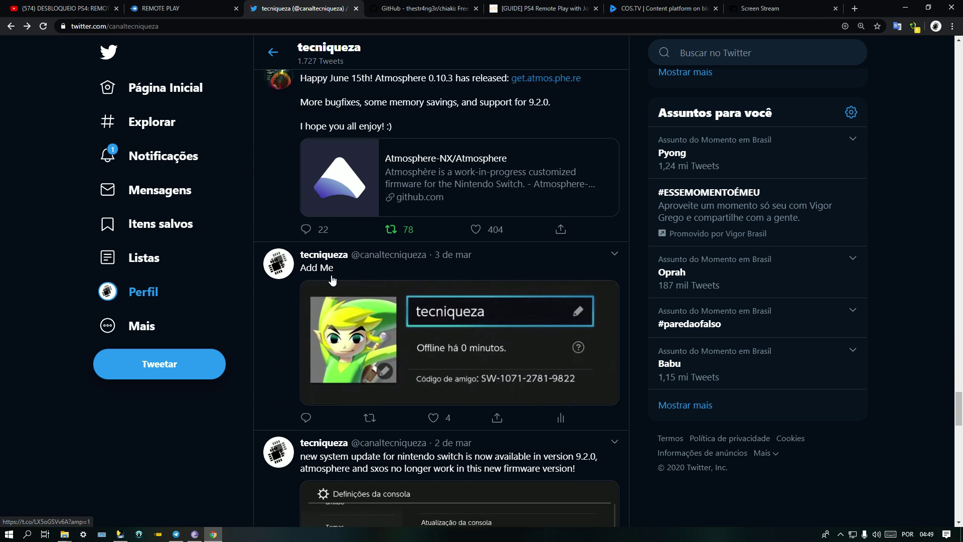
scroll(331, 277, "down", 20)
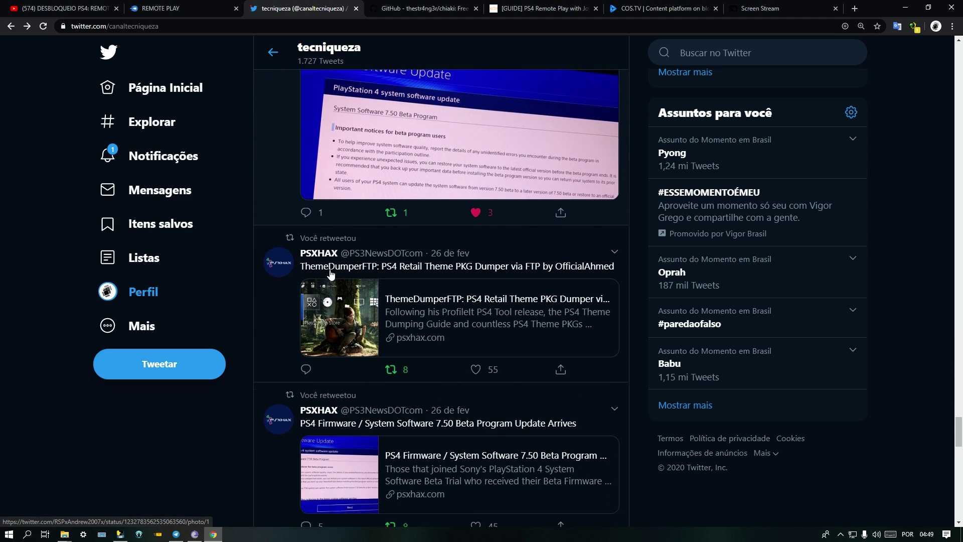
scroll(331, 271, "down", 20)
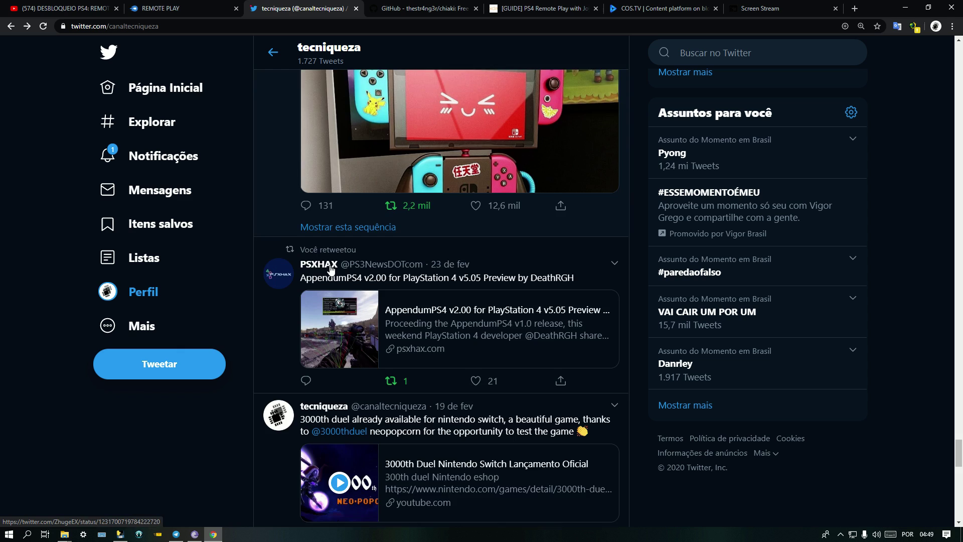
scroll(330, 270, "down", 8)
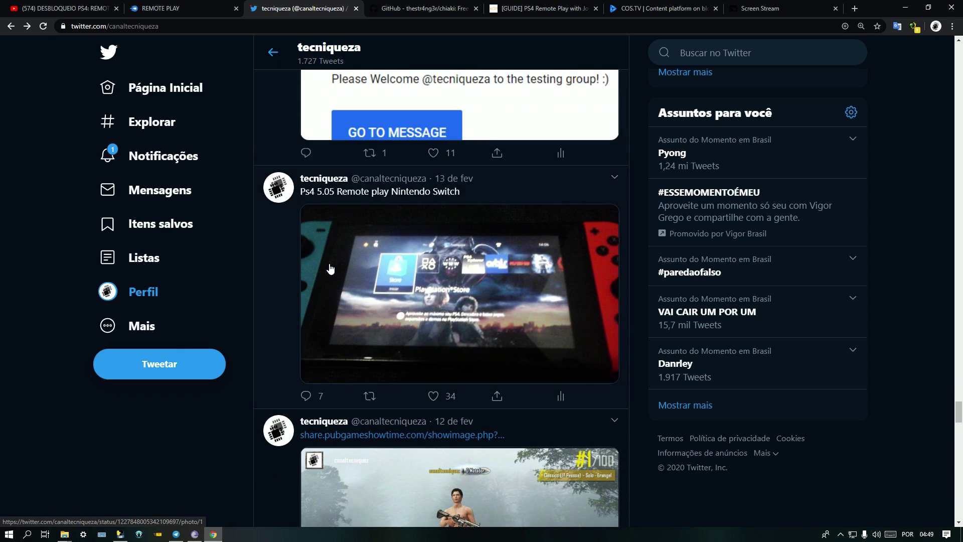
scroll(381, 233, "up", 1)
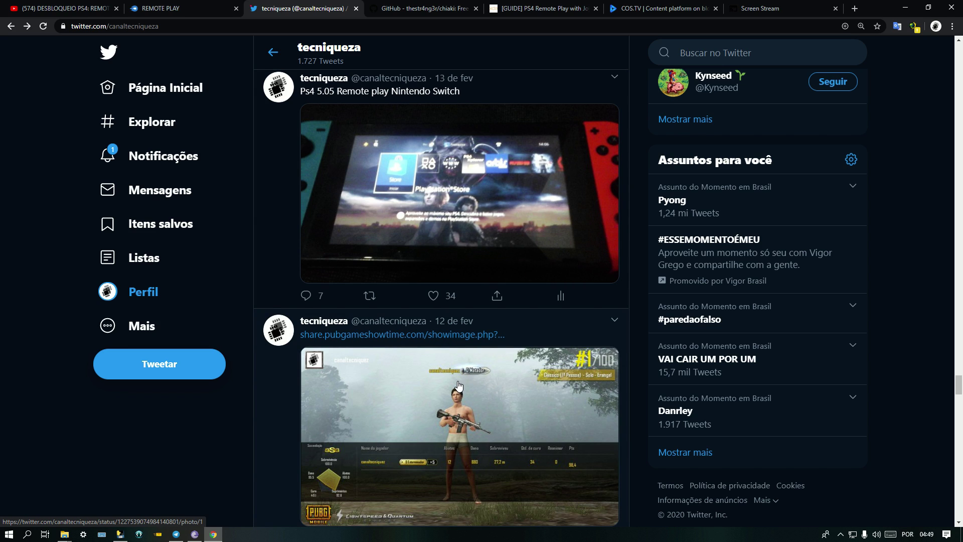
scroll(457, 386, "up", 2)
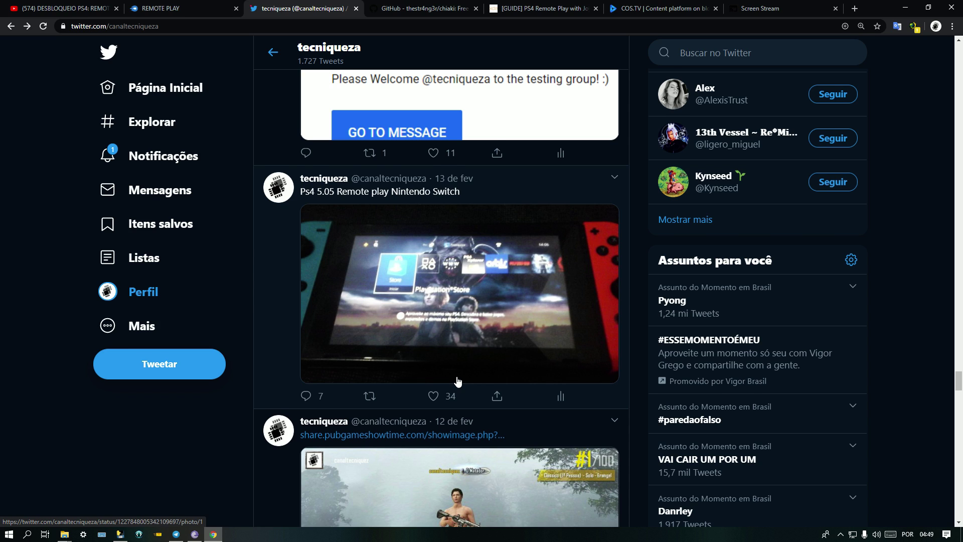
scroll(458, 382, "up", 1)
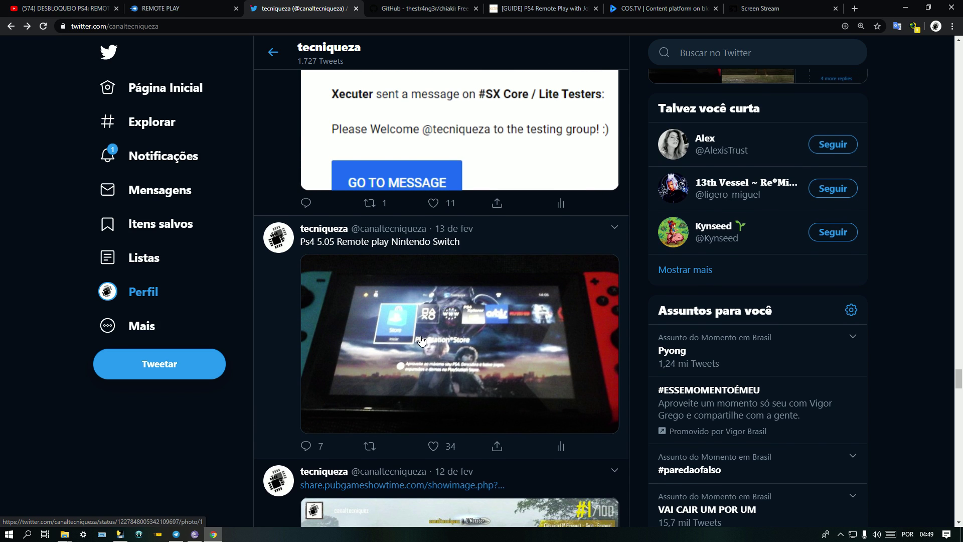
- Return to the Canal Tecniqueza channel page on YouTube and search its videos for "android"
left_click(4, 5)
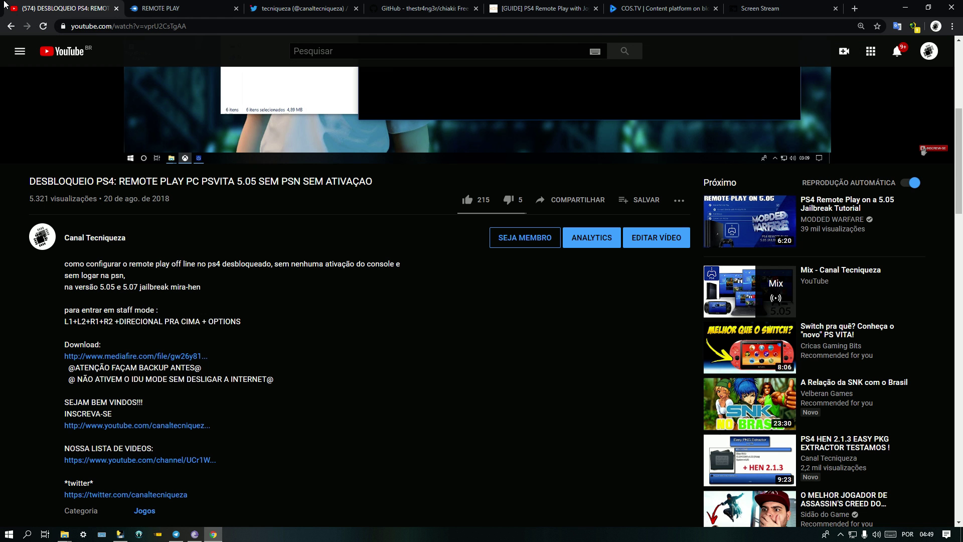
left_click(8, 28)
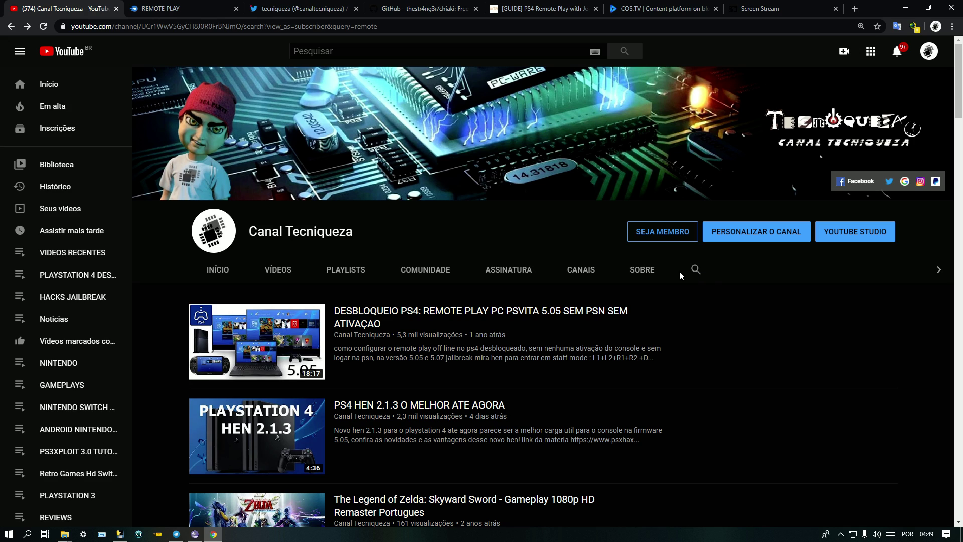
left_click(695, 270)
type("android")
key("Return")
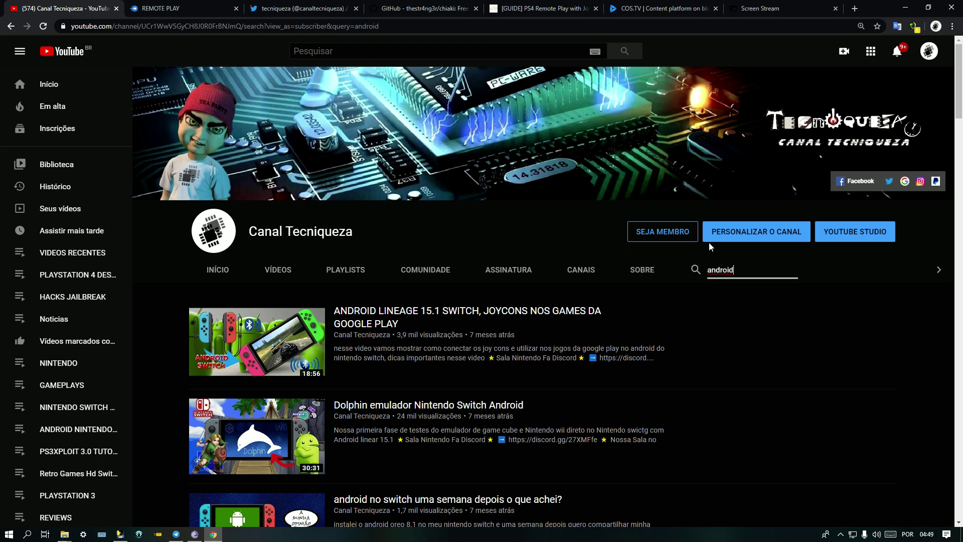
- Look through the channel's search results for videos about Android on the Nintendo Switch
scroll(572, 319, "down", 3)
scroll(573, 319, "down", 1)
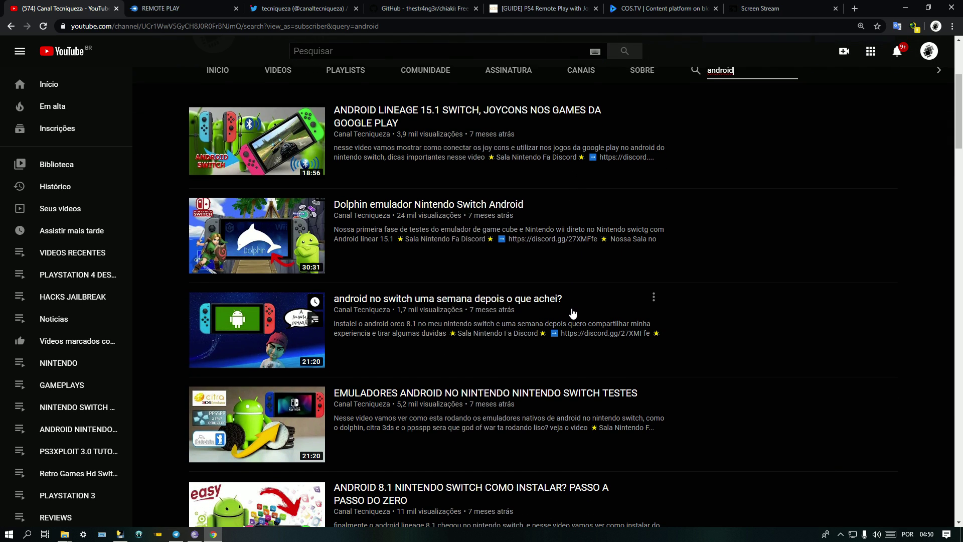
scroll(467, 142, "down", 3)
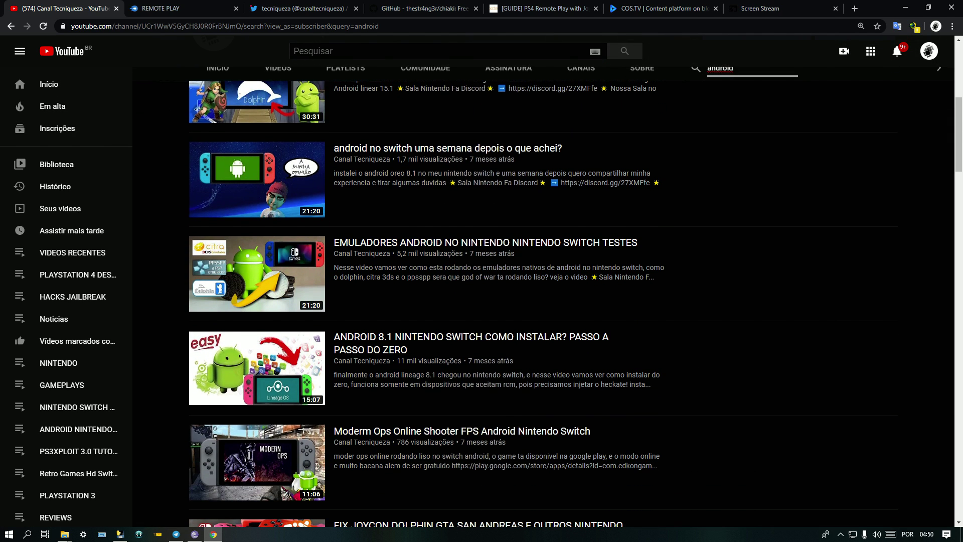
scroll(243, 379, "up", 4)
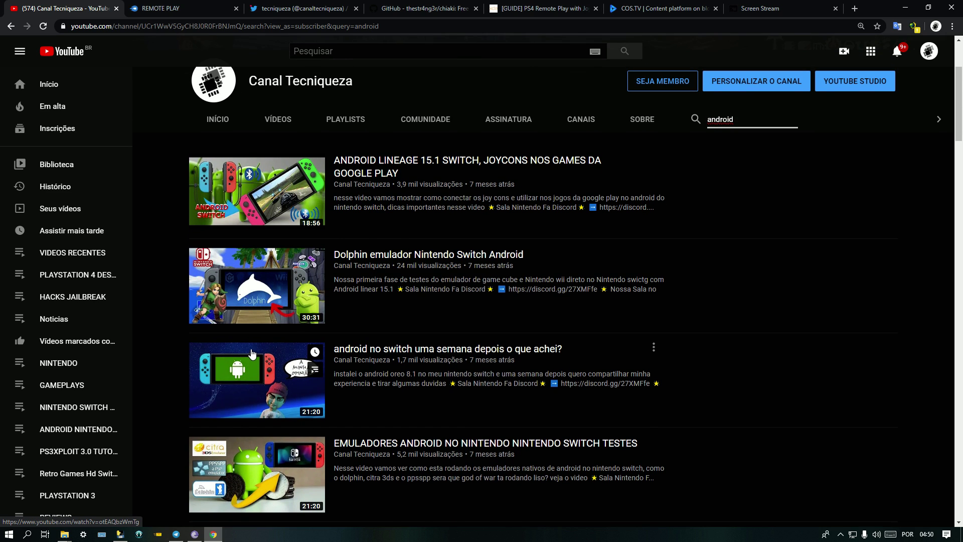
scroll(255, 346, "up", 2)
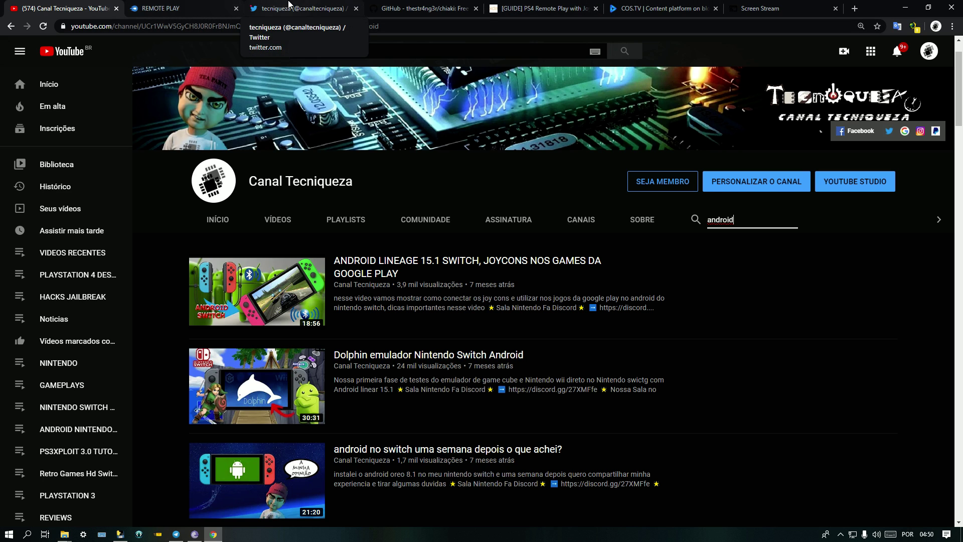
- Bring up the thestr4ng3r/chiaki GitHub repository and examine its file list and the Chiaki project description
left_click(394, 6)
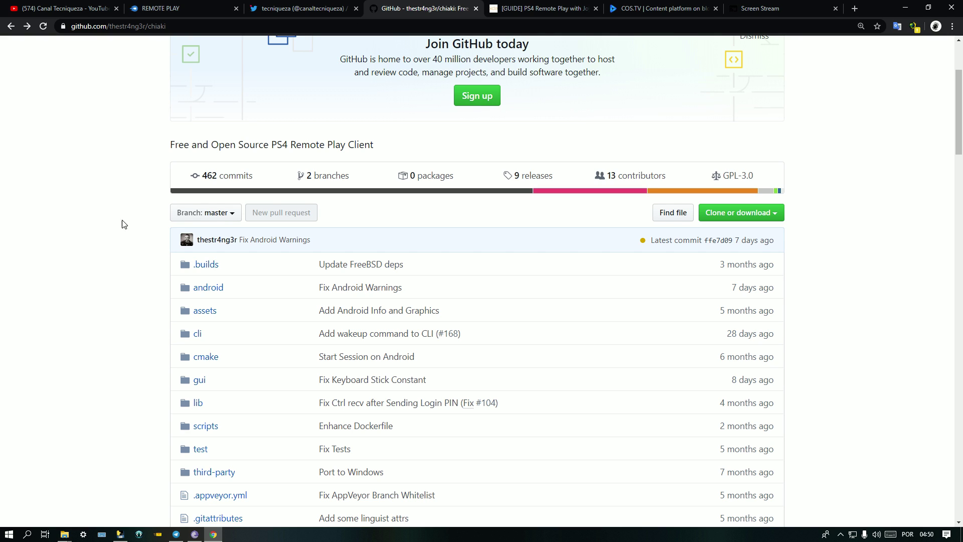
scroll(64, 268, "down", 1)
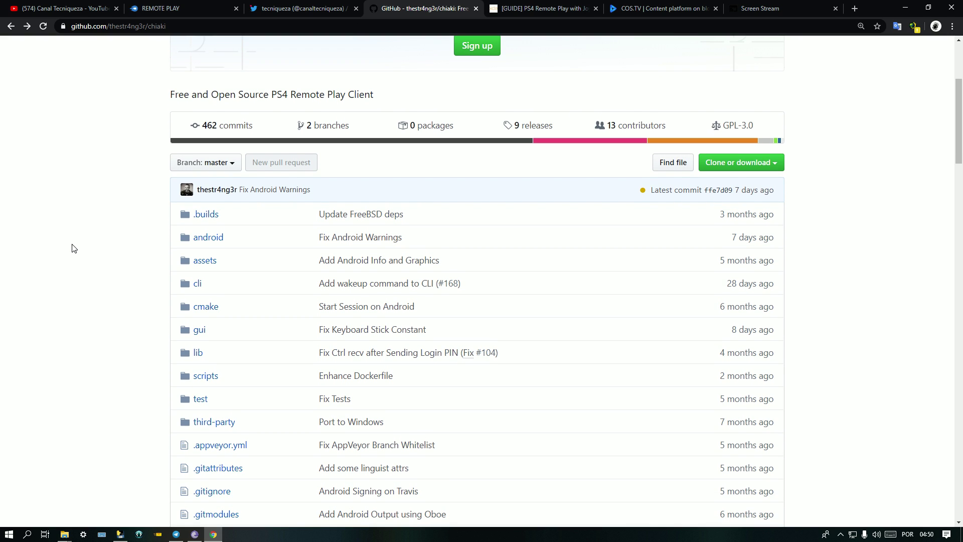
scroll(74, 248, "down", 1)
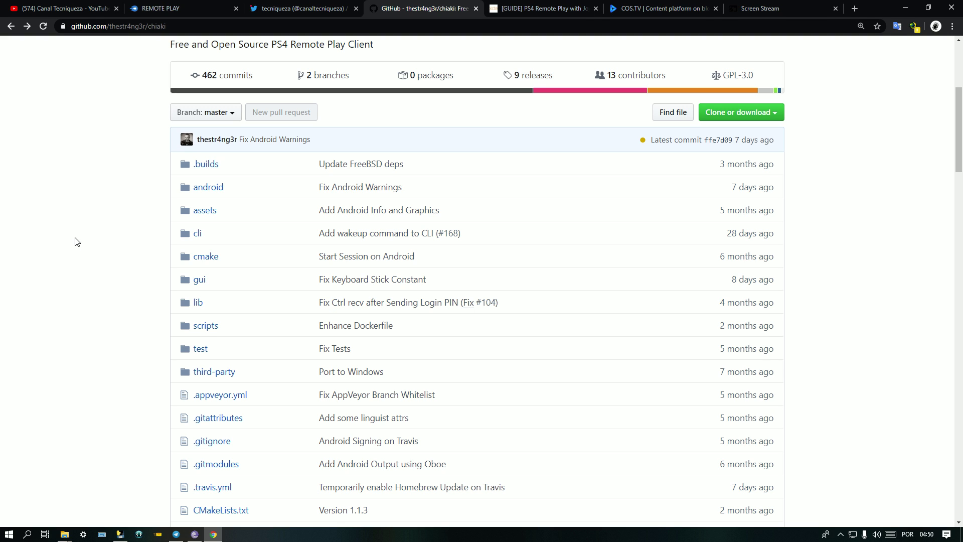
scroll(101, 256, "up", 5)
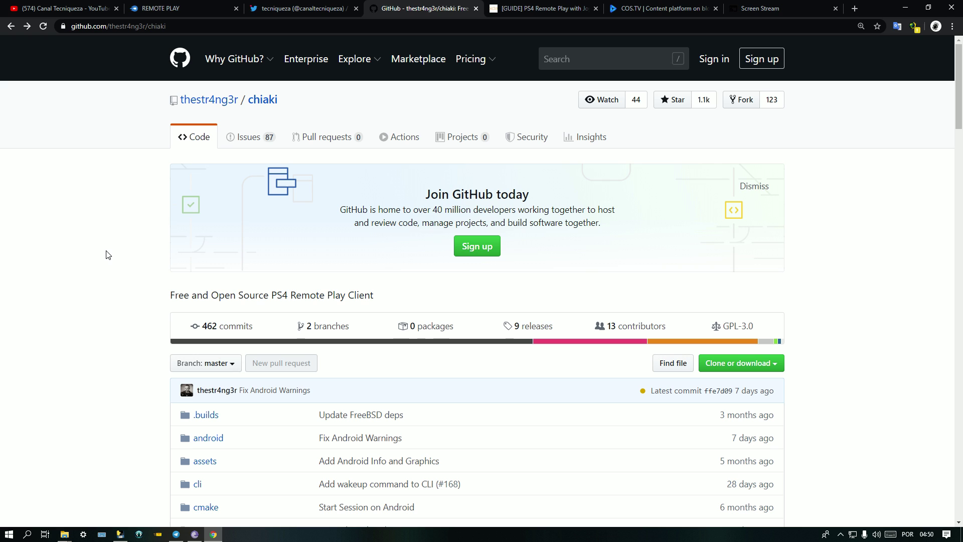
scroll(106, 253, "down", 3)
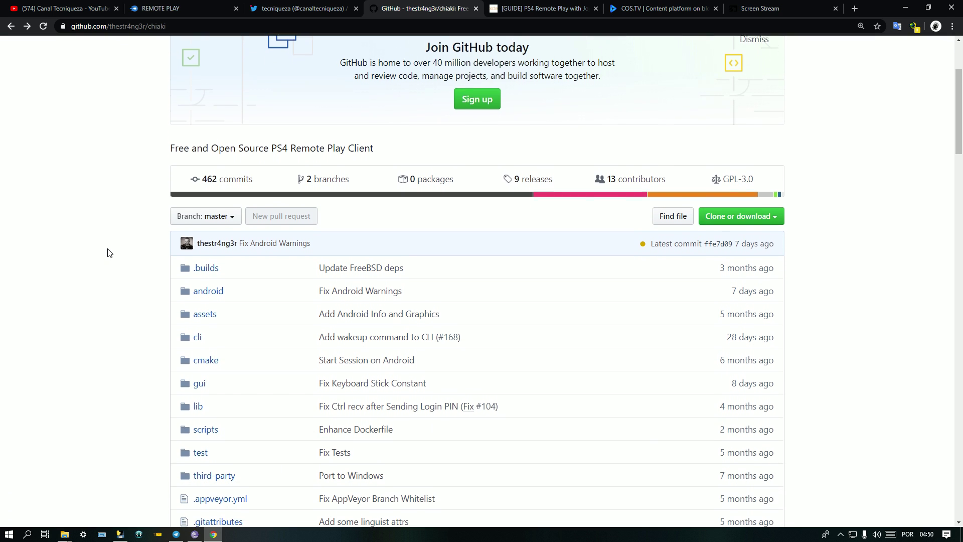
scroll(110, 250, "down", 4)
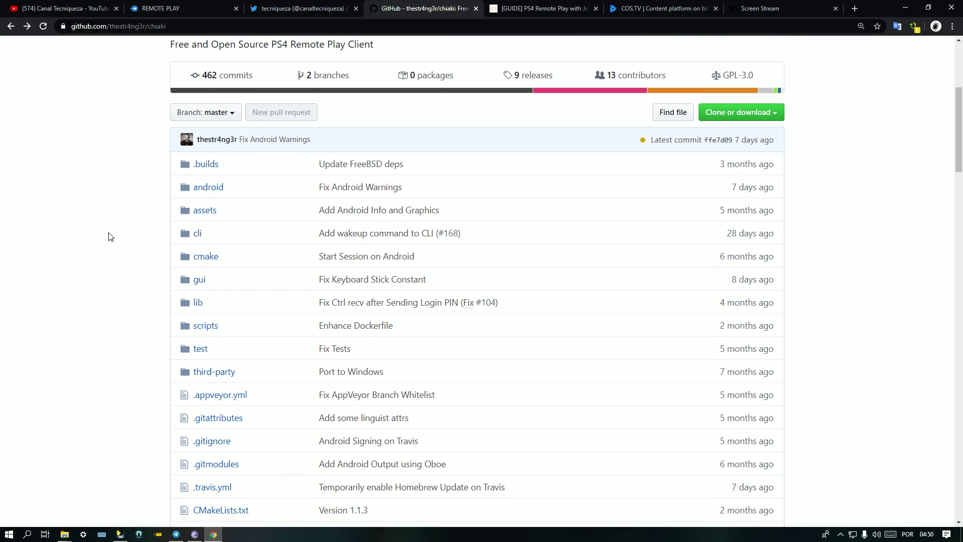
scroll(111, 235, "down", 12)
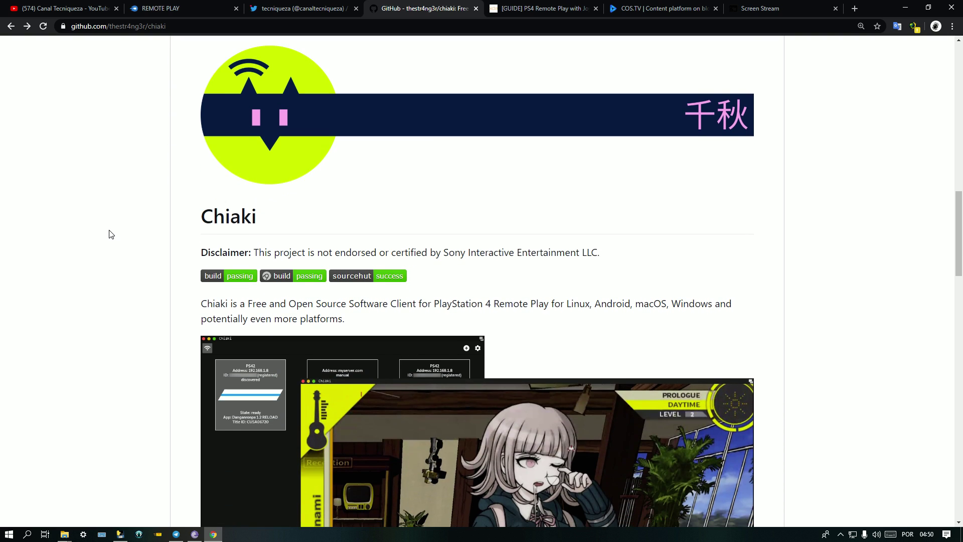